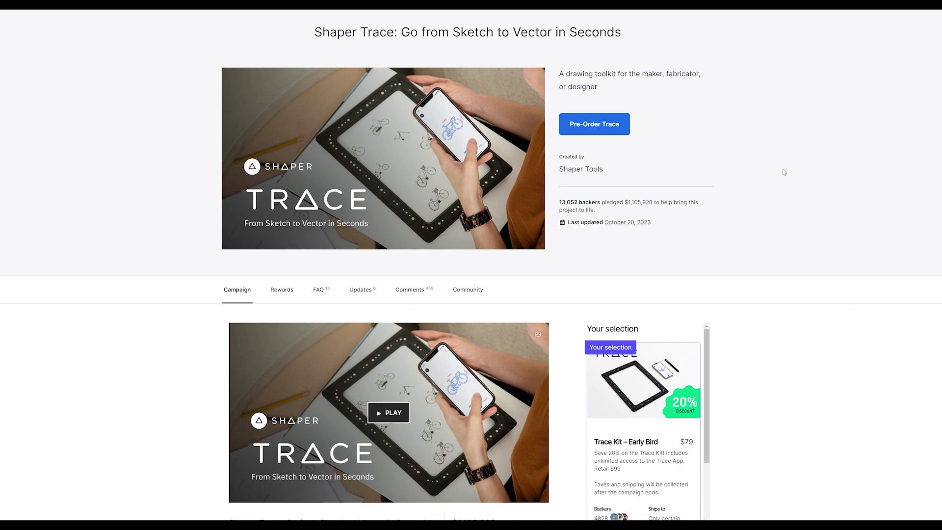
Scroll the Shaper Trace campaign story down to the Trace App, Smoothing and Selection panels.
scroll(487, 230, "down", 15)
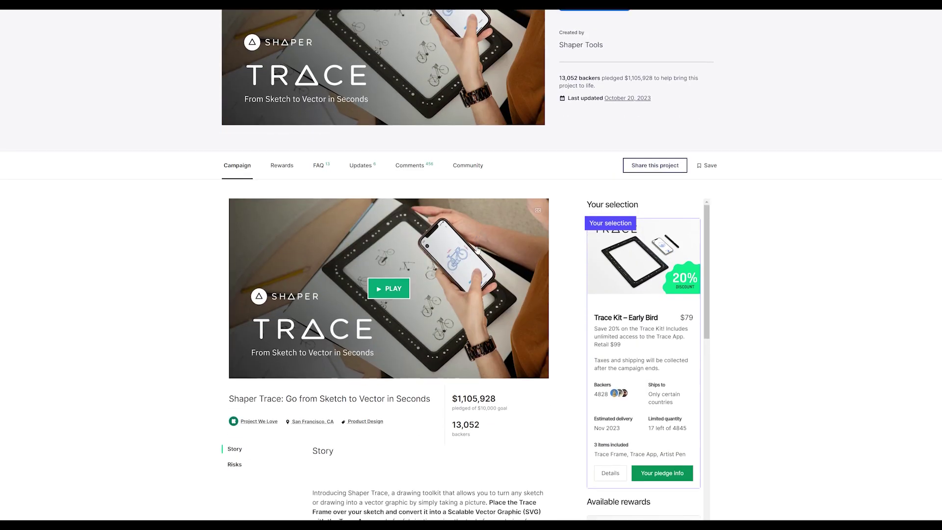
scroll(463, 258, "down", 6)
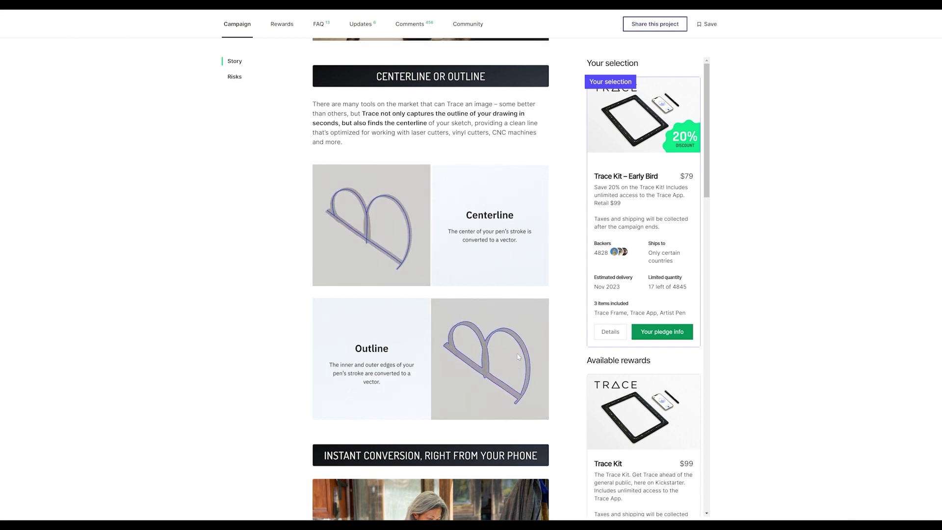
scroll(455, 383, "down", 15)
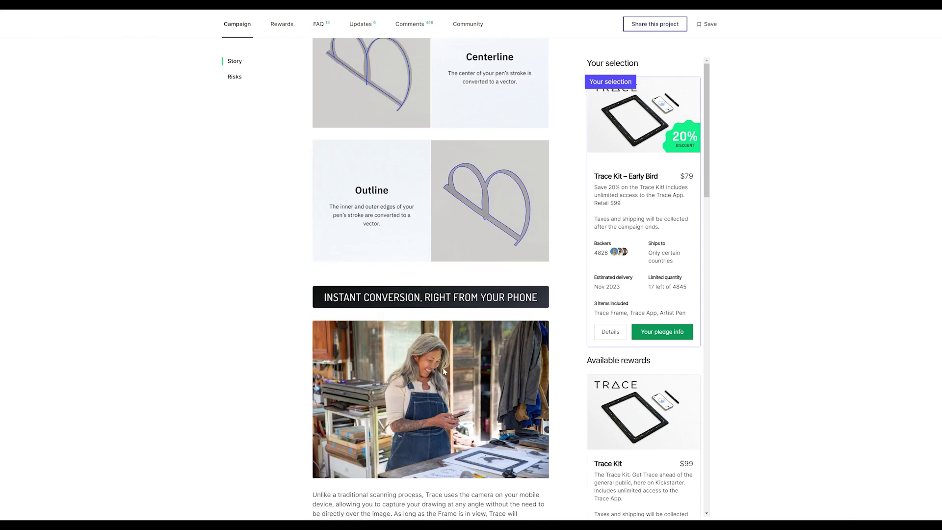
scroll(436, 364, "down", 10)
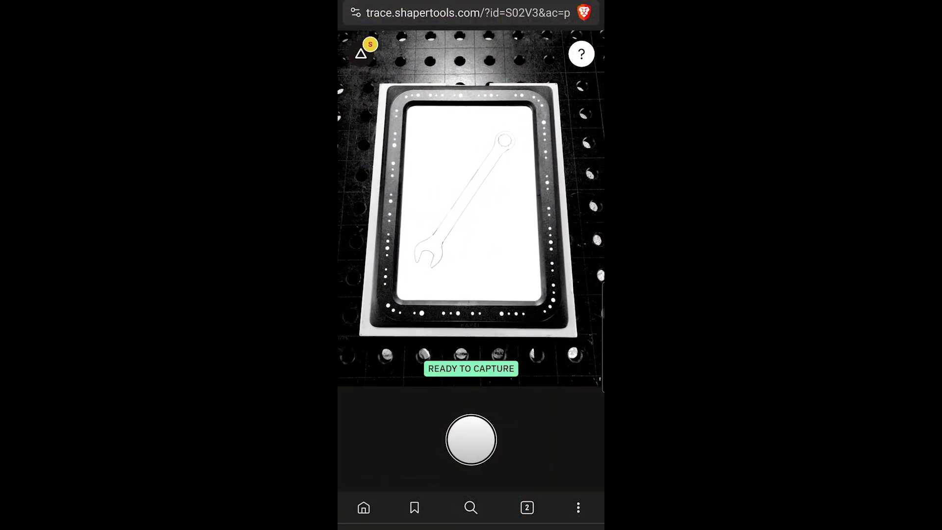
Photograph the wrench sketch to get a 5.43 × 7.68 in outline trace and bring up its export options.
left_click(471, 439)
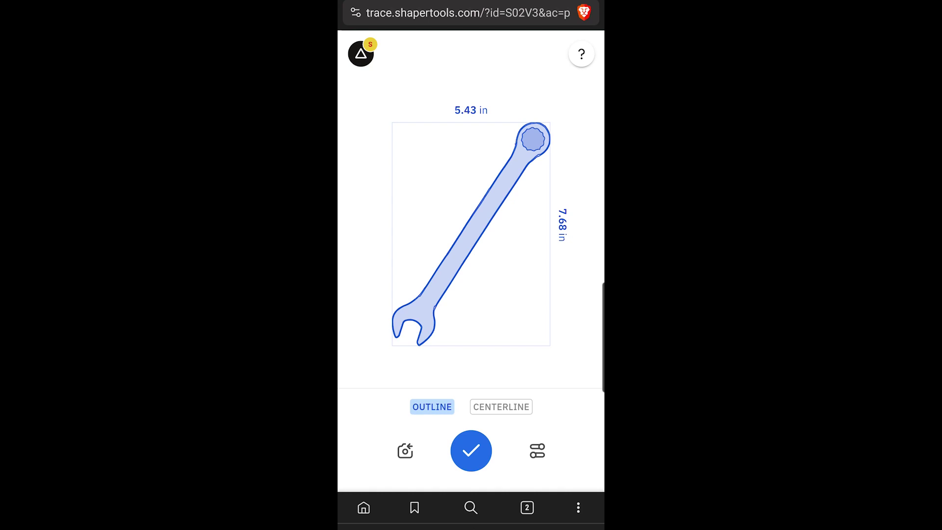
left_click(471, 450)
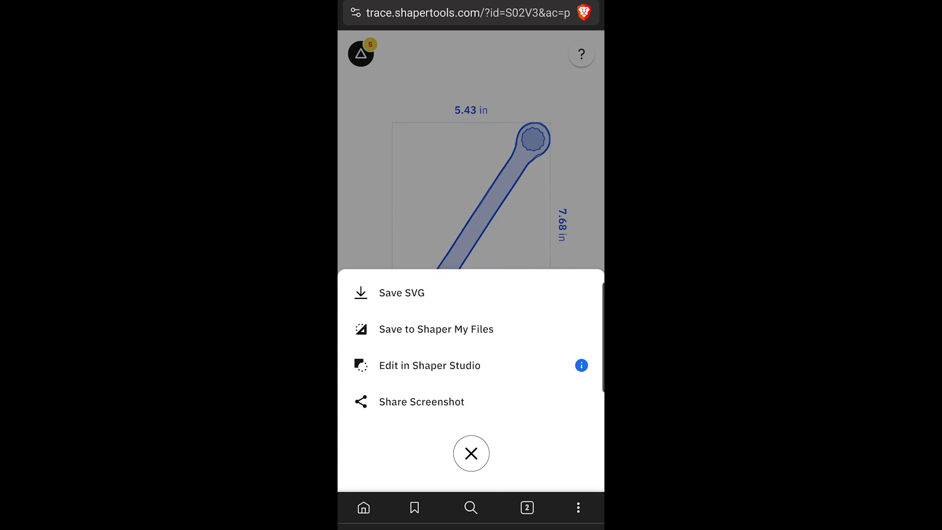
Save the wrench trace as an SVG file named Wrench.
left_click(436, 329)
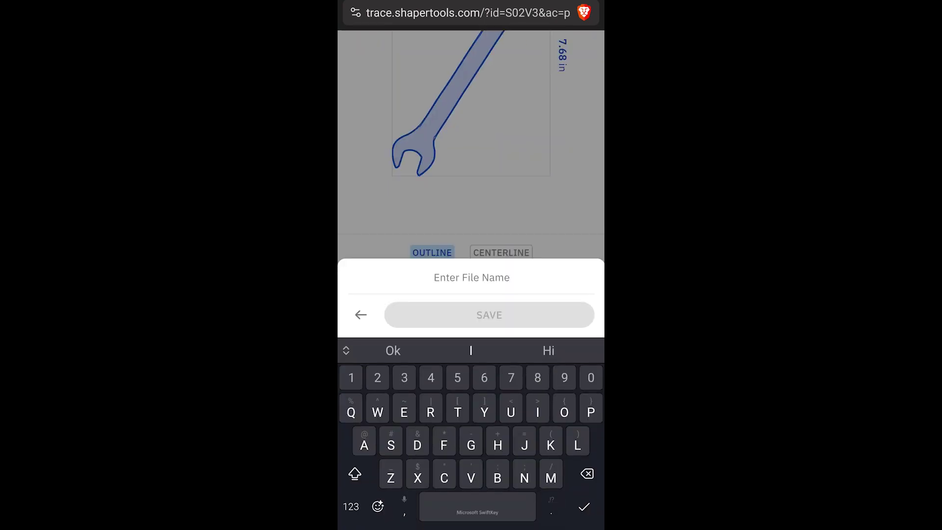
type("Wre")
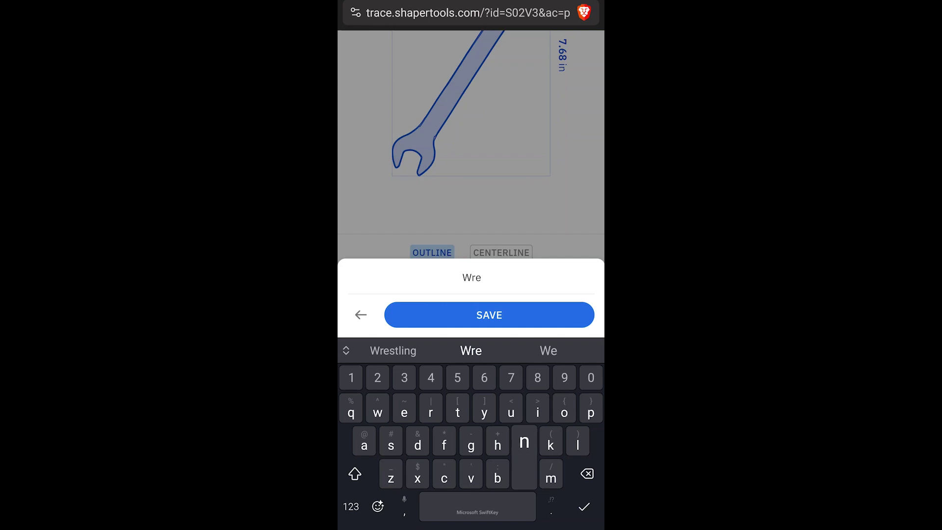
type("nch")
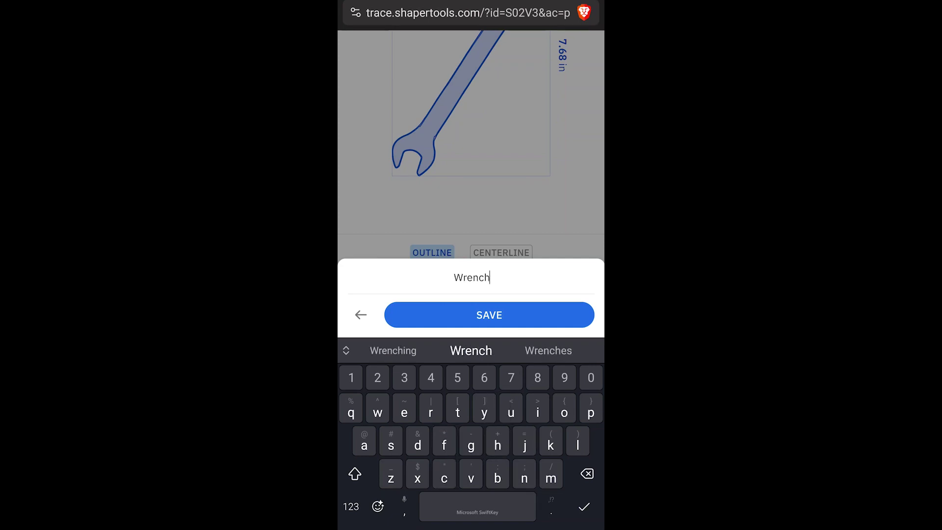
key("Return")
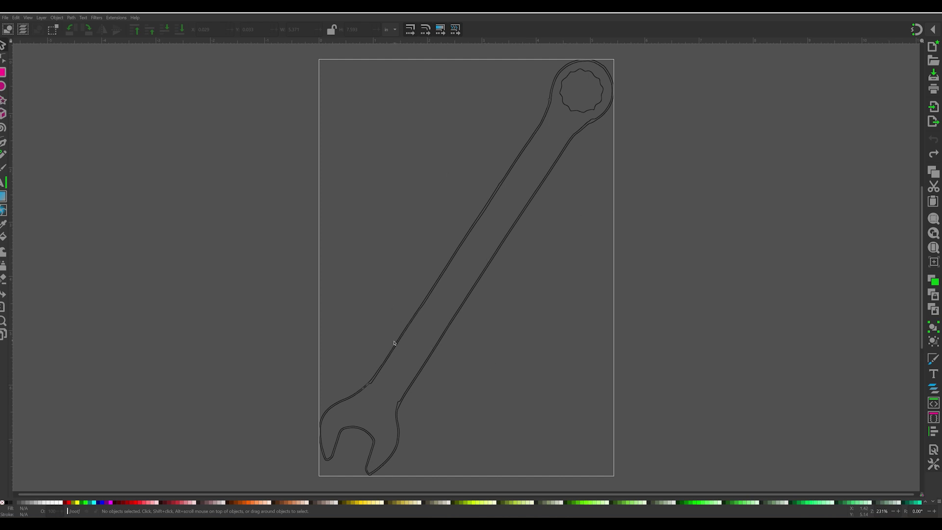
mouse_move(528, 523)
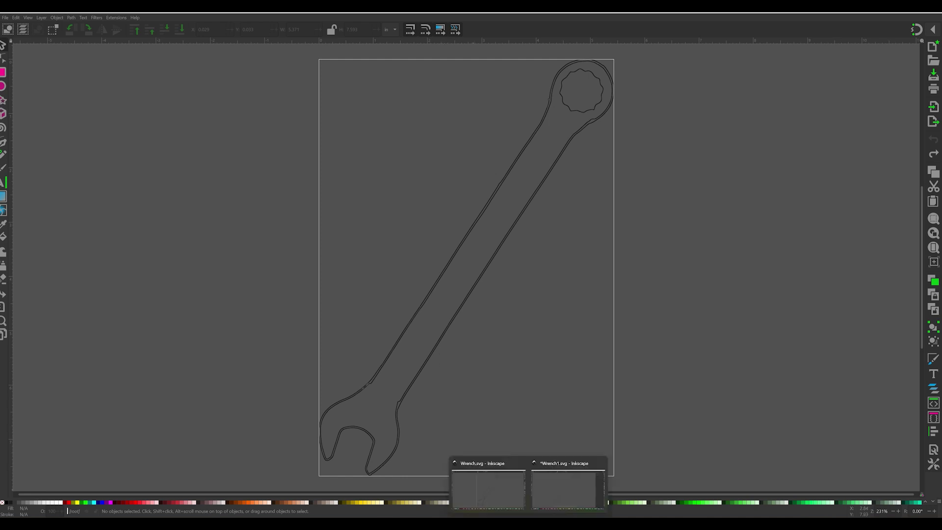
left_click(557, 487)
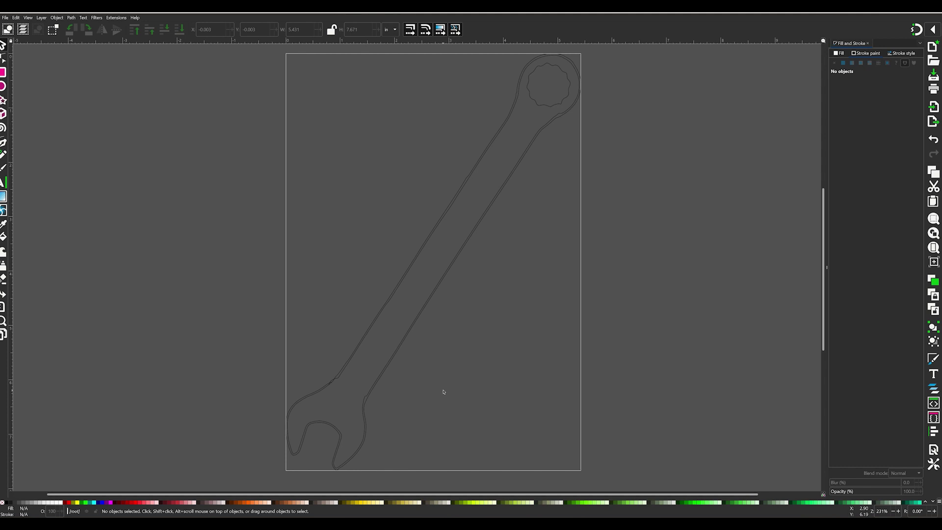
mouse_move(528, 523)
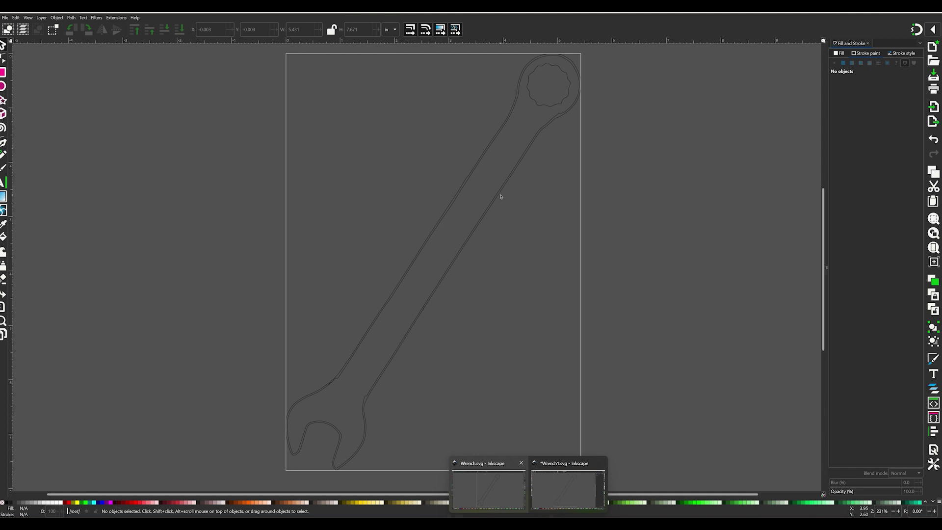
left_click(476, 495)
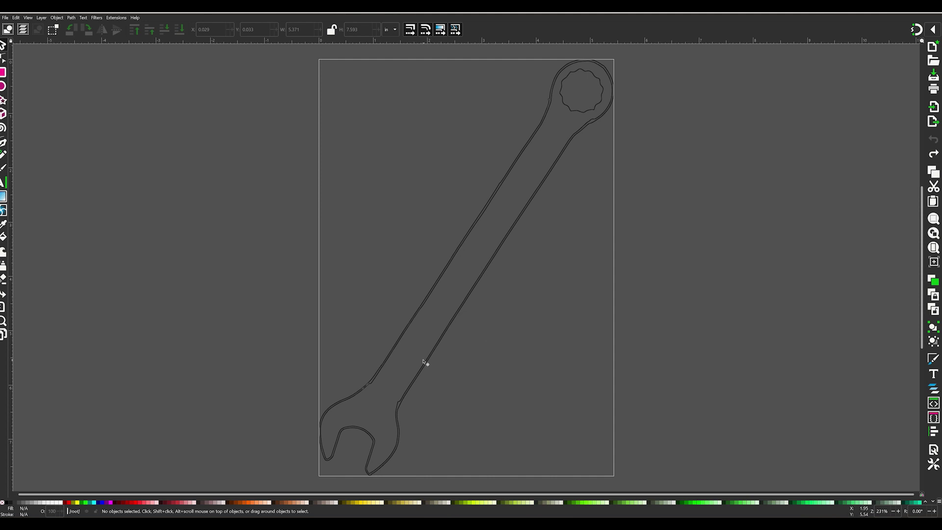
Bring the Wrench1.svg Inkscape window to the front.
left_click(558, 483)
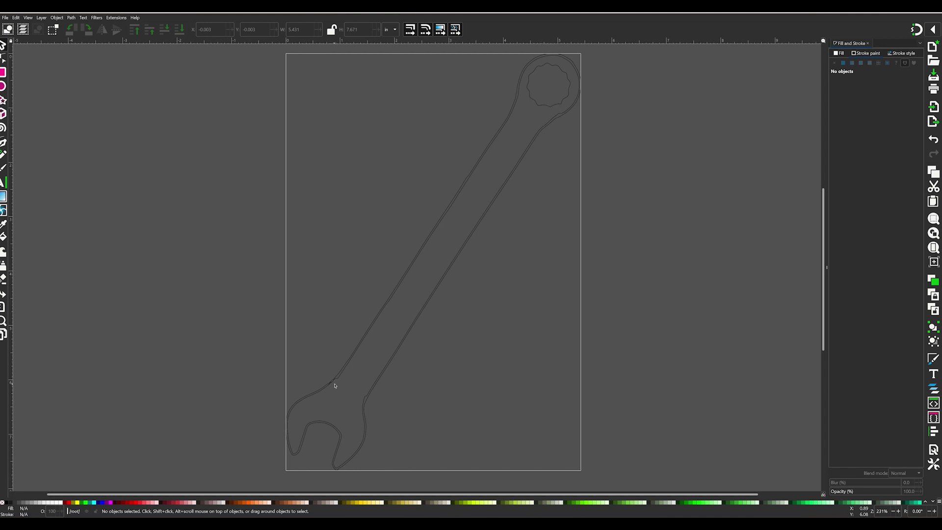
Zoom into the wrench neck and select the outline with the Node tool to show its nodes.
scroll(334, 385, "up", 6, "ctrl")
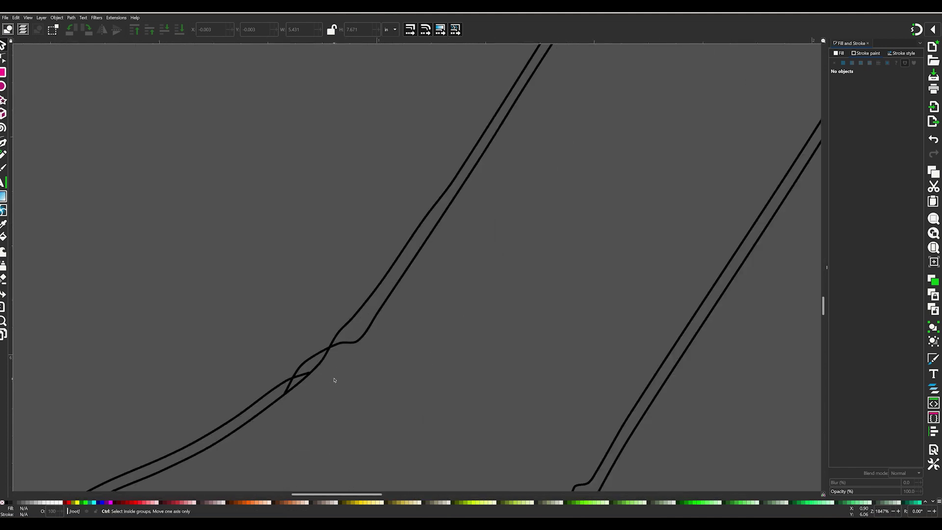
scroll(334, 380, "up", 2, "ctrl")
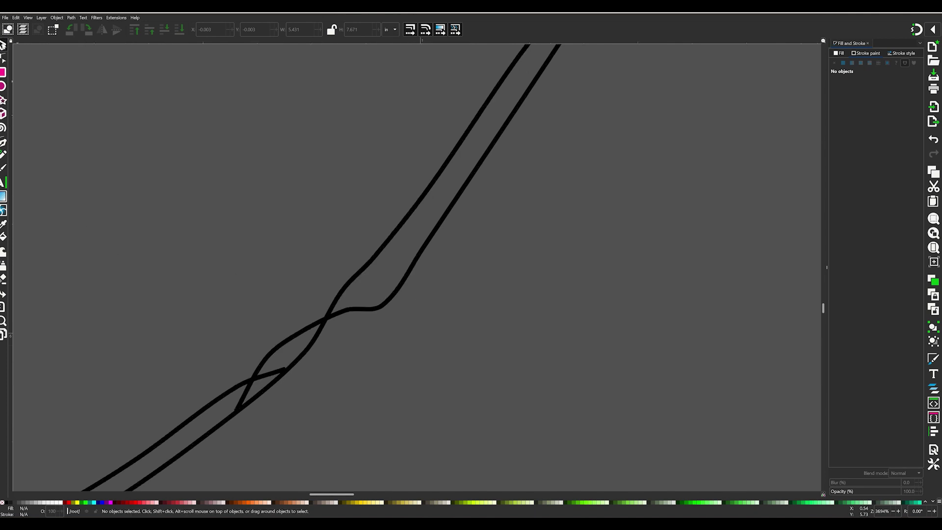
left_click(3, 58)
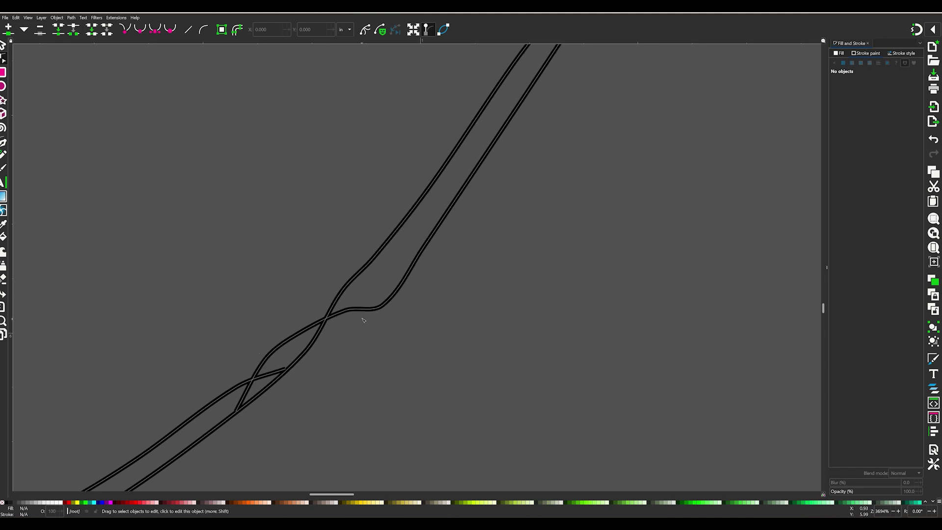
left_click(269, 375)
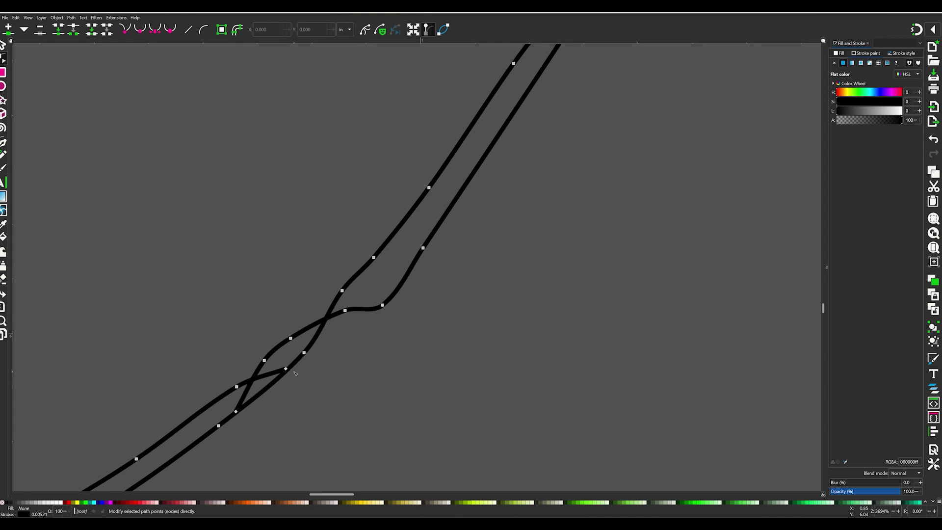
Drag the crossing nodes to untangle the kinked section, then recentre the wrench in view.
left_click_drag(286, 369, 343, 290)
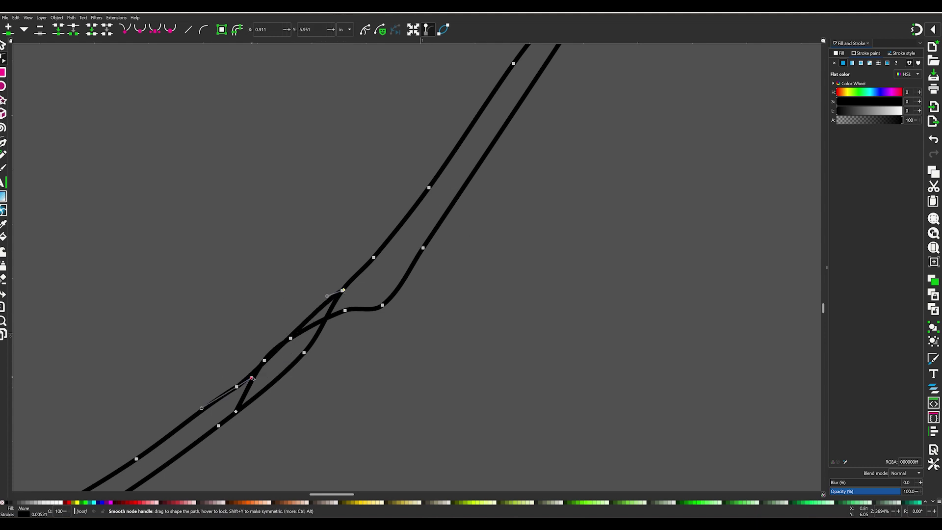
left_click_drag(290, 338, 273, 381)
left_click_drag(311, 346, 318, 352)
scroll(566, 341, "up", 2, "ctrl")
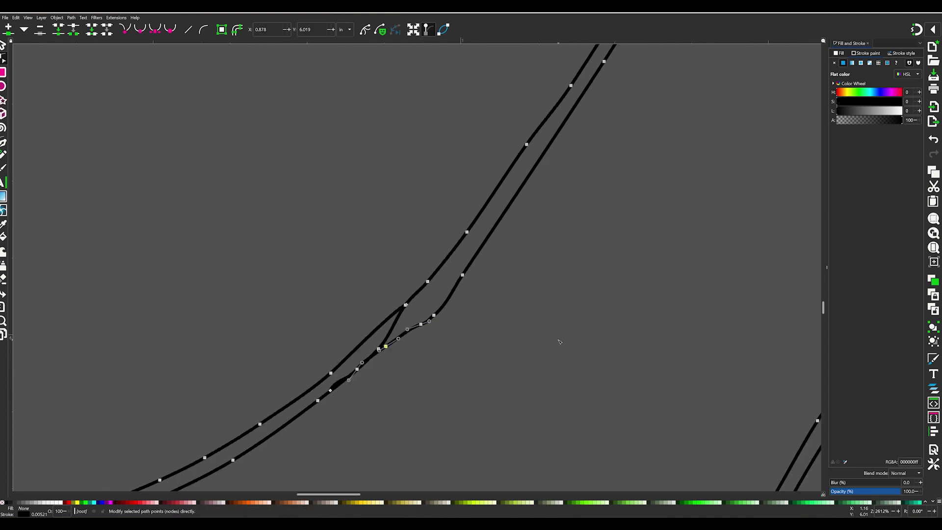
left_click_drag(538, 361, 566, 391)
scroll(609, 389, "up", 2, "ctrl")
scroll(608, 388, "down", 9, "ctrl")
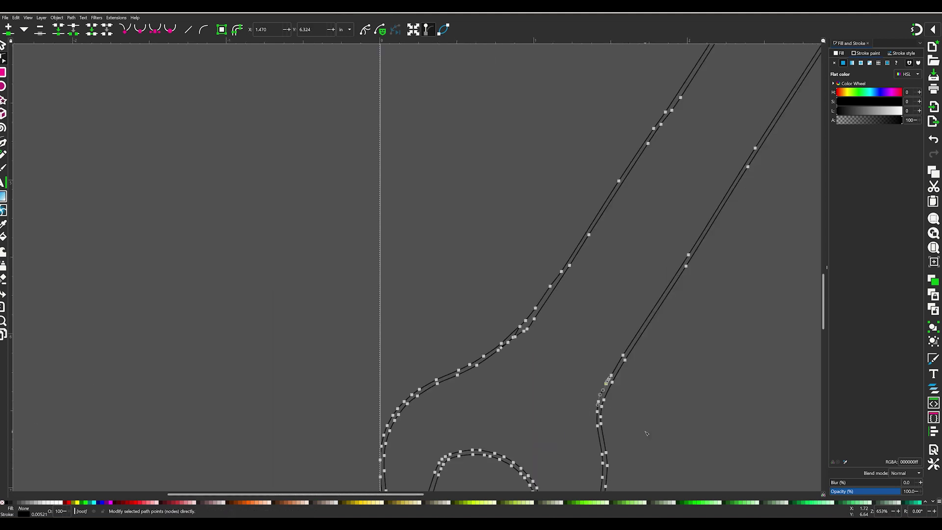
scroll(563, 345, "up", 4, "ctrl")
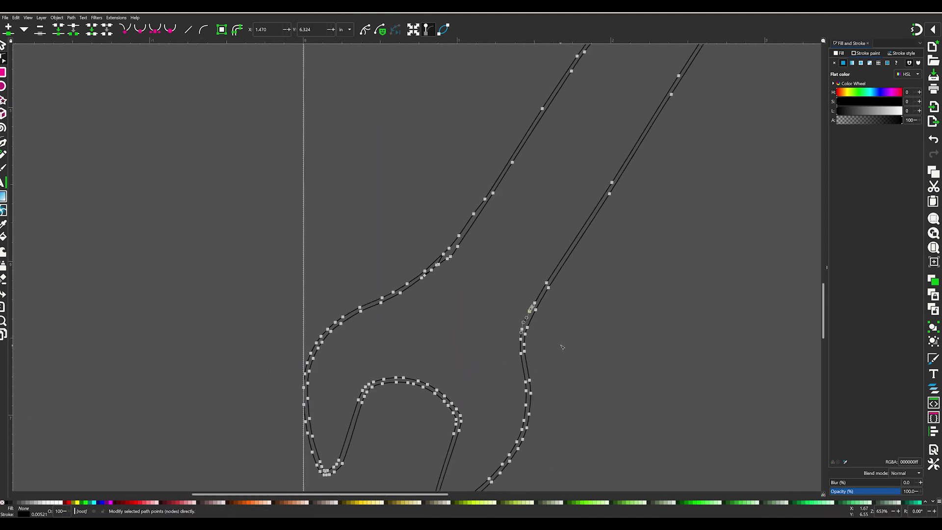
scroll(566, 344, "down", 8, "ctrl")
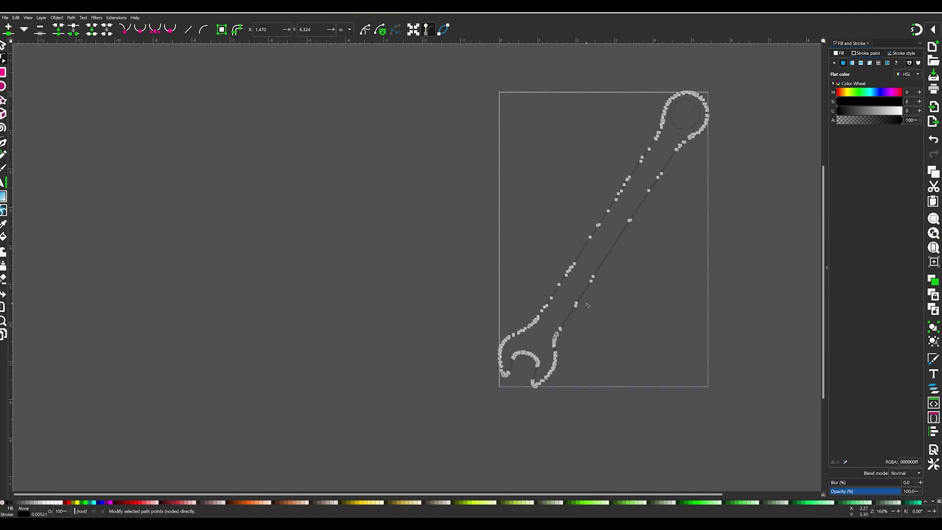
middle_click_drag(588, 306, 519, 323)
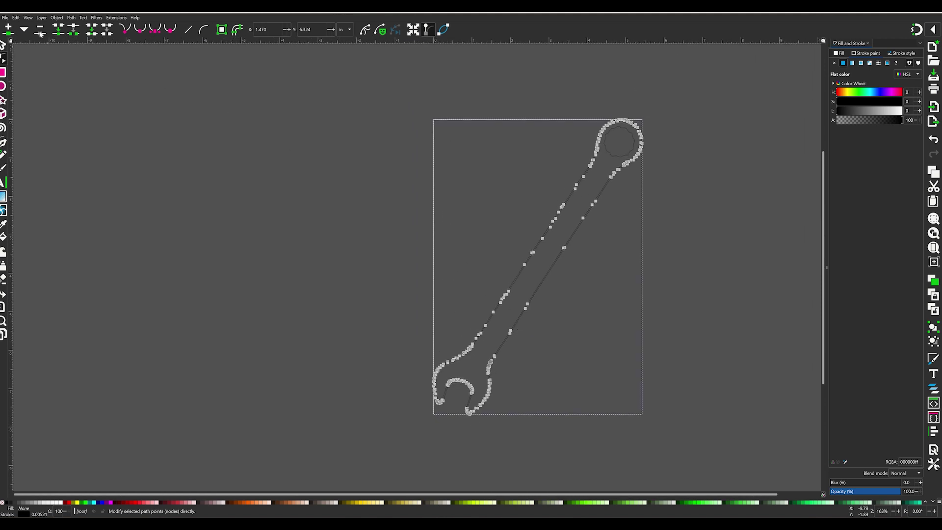
Save the traced wrench drawing in Inkscape and return to the selection tool.
left_click(6, 18)
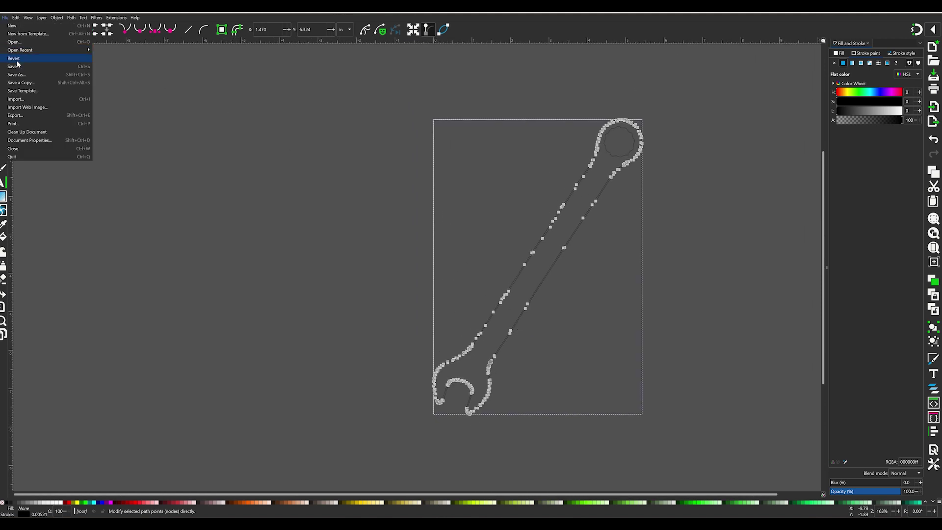
left_click(20, 64)
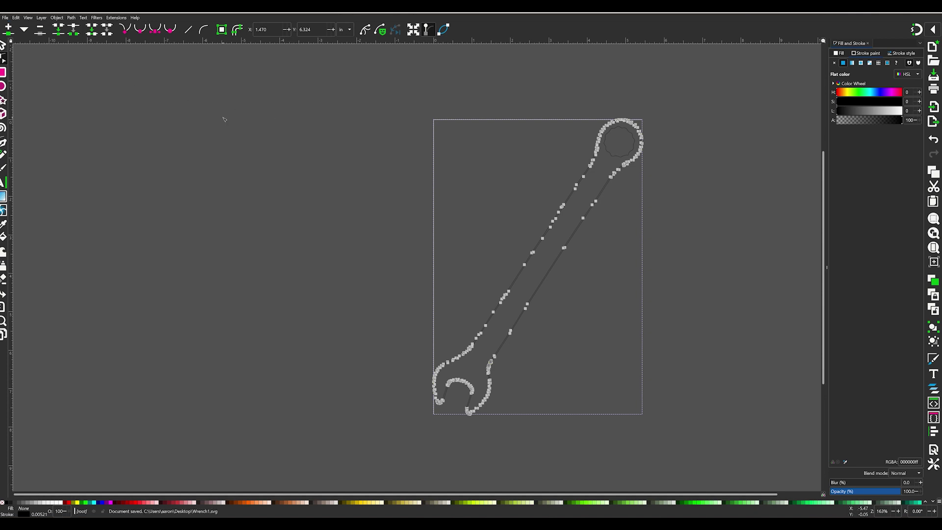
left_click(4, 45)
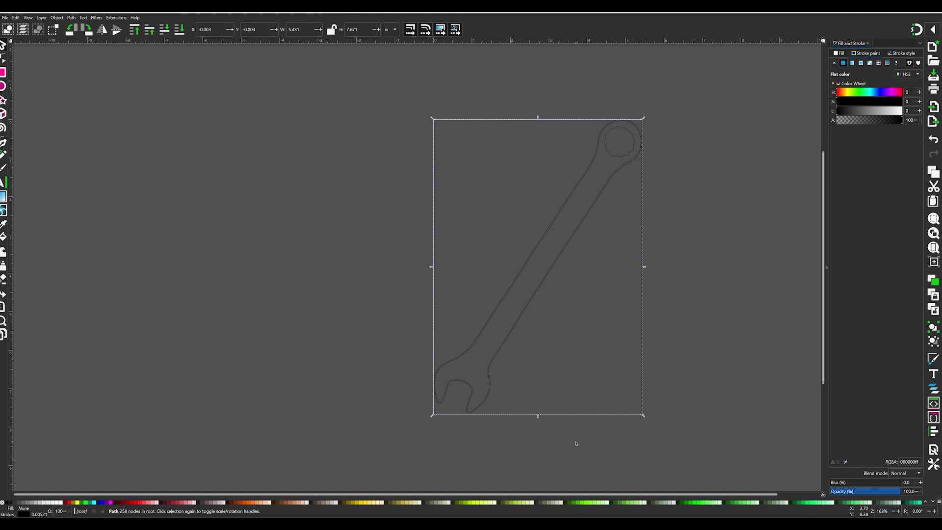
In Fusion 360, start a sketch on the XY plane from the top view and choose Insert SVG.
left_click(545, 523)
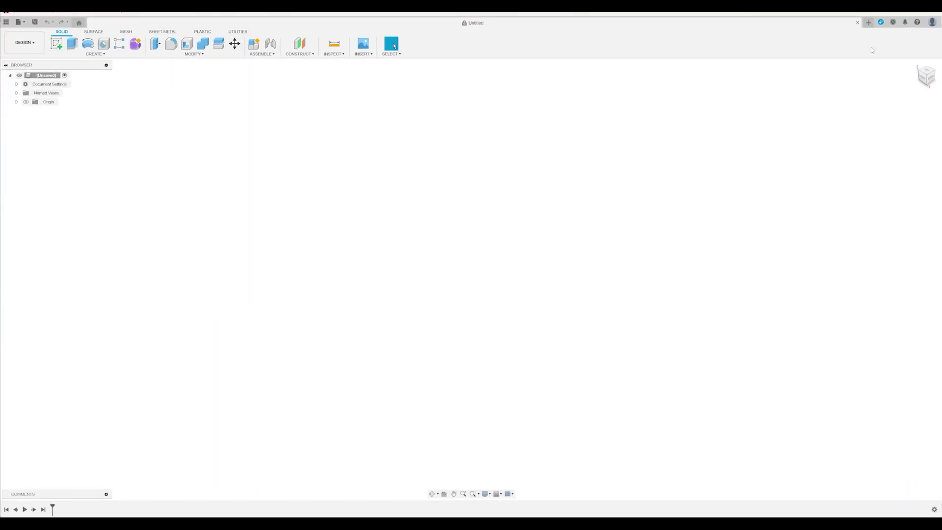
left_click(926, 72)
left_click(56, 43)
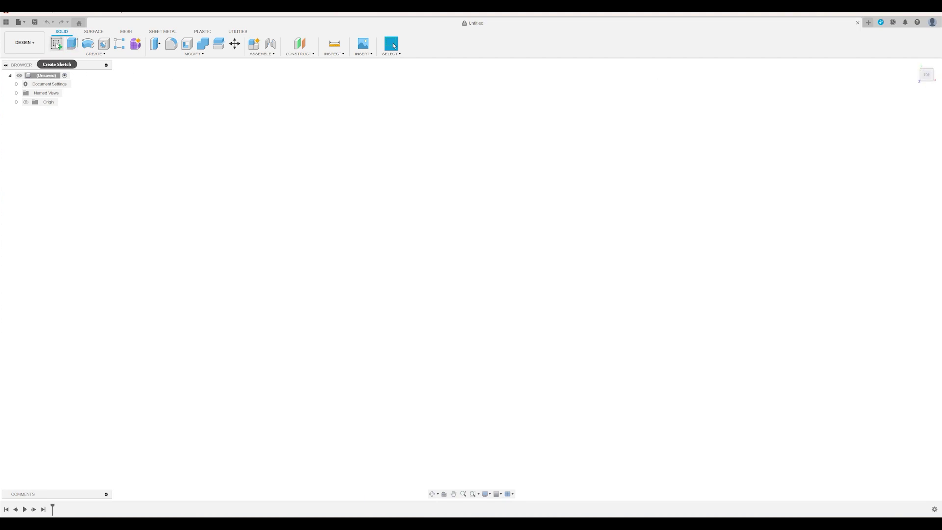
left_click(494, 263)
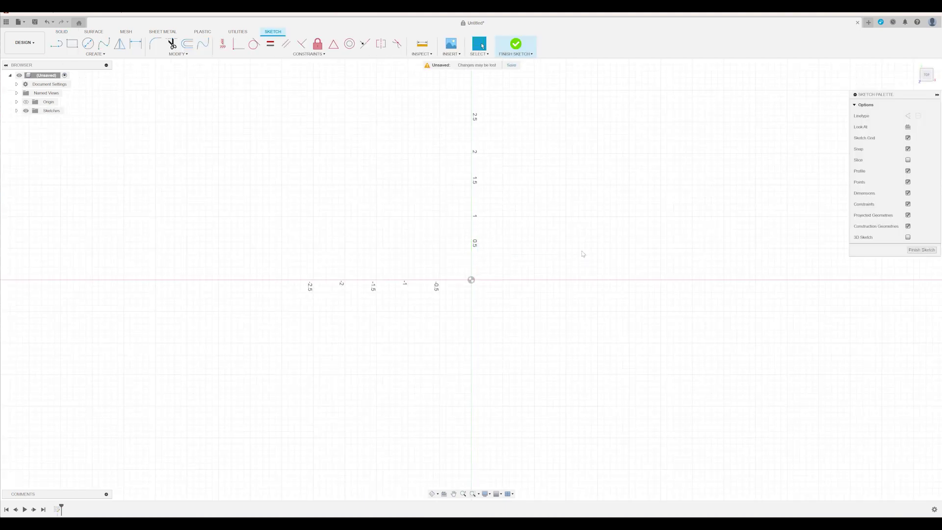
left_click(460, 55)
left_click(469, 87)
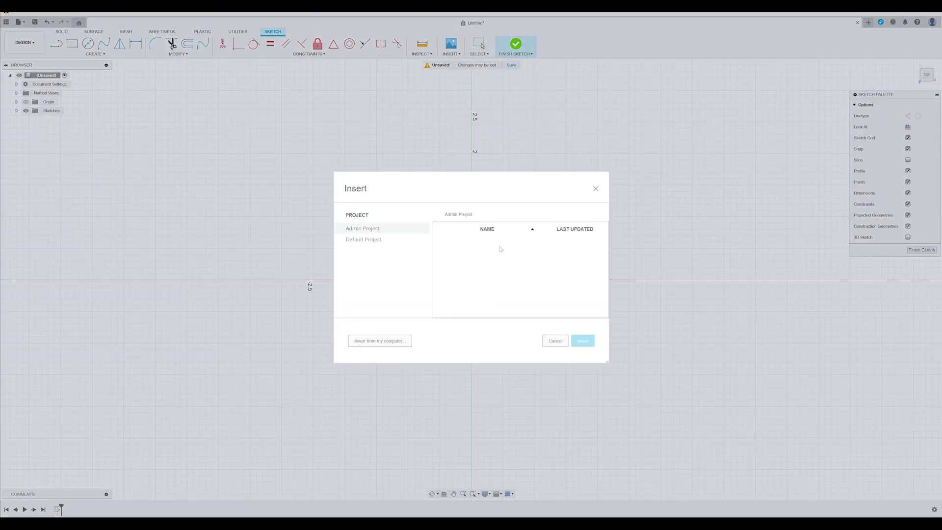
Load Wrench1.svg from the Desktop folder into the sketch.
left_click(397, 339)
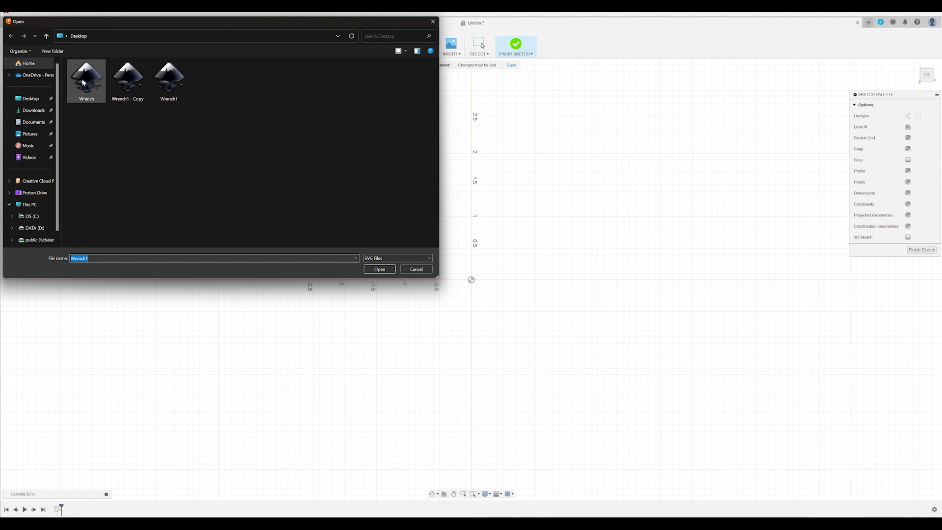
left_click(128, 79)
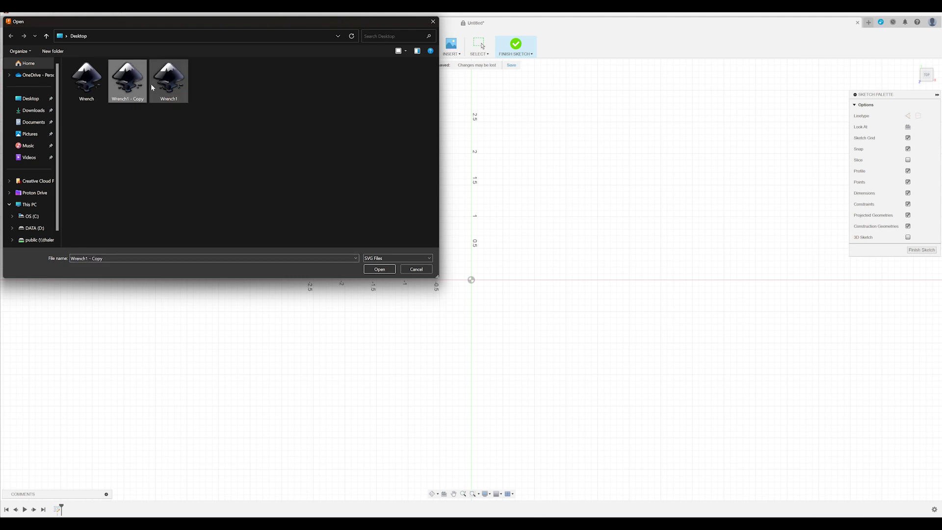
left_click(171, 76)
left_click(380, 270)
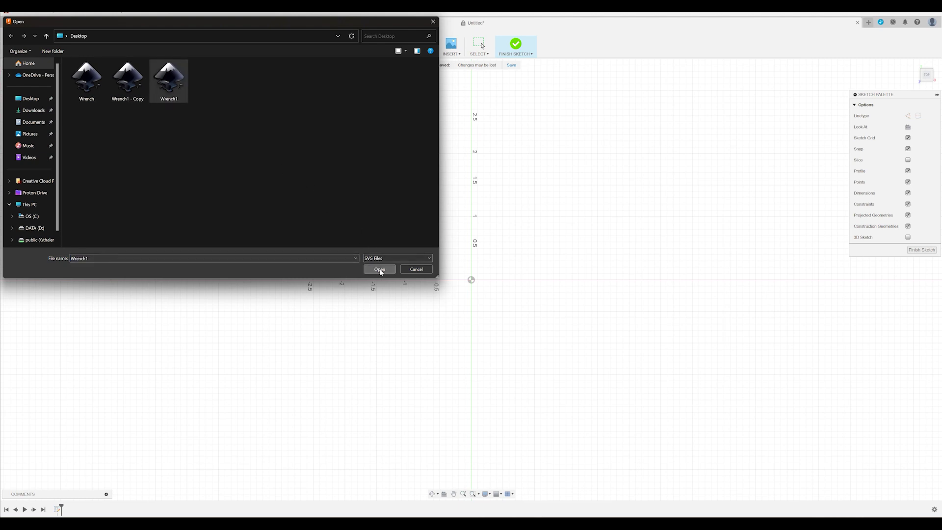
Rotate the Wrench1 outline upright, move it just above and right of the origin, and confirm.
scroll(647, 363, "down", 4)
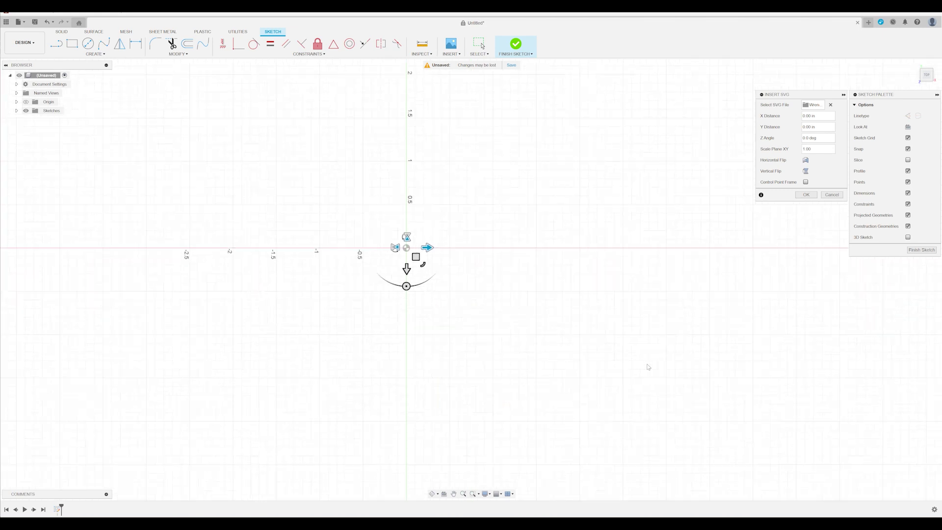
mouse_move(702, 373)
middle_mouse_down()
mouse_move(531, 87)
mouse_move(535, 269)
middle_mouse_up()
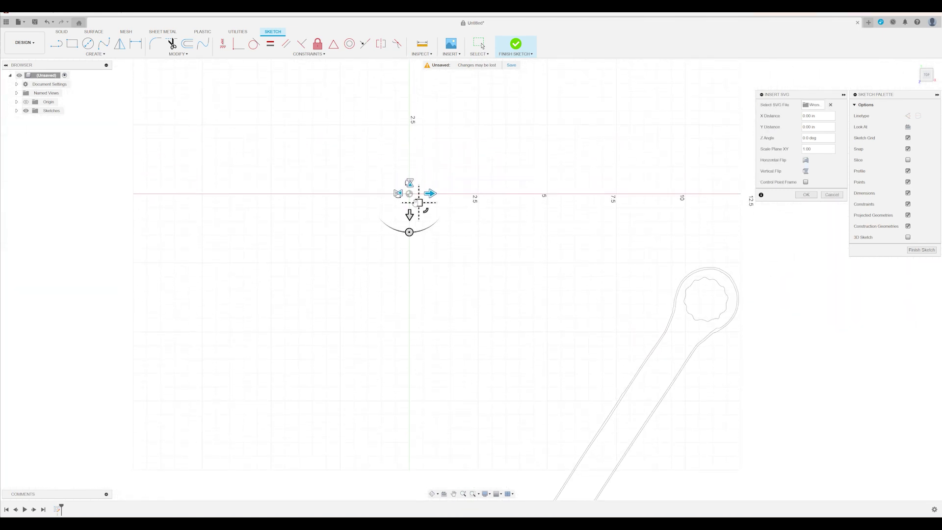
left_click_drag(419, 201, 410, 143)
scroll(471, 181, "up", 3)
scroll(484, 225, "down", 3)
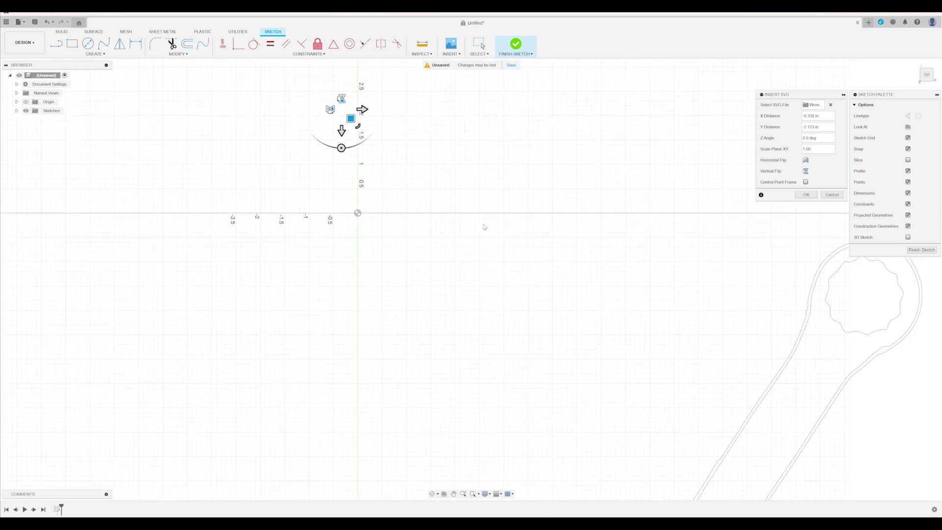
scroll(485, 231, "down", 5)
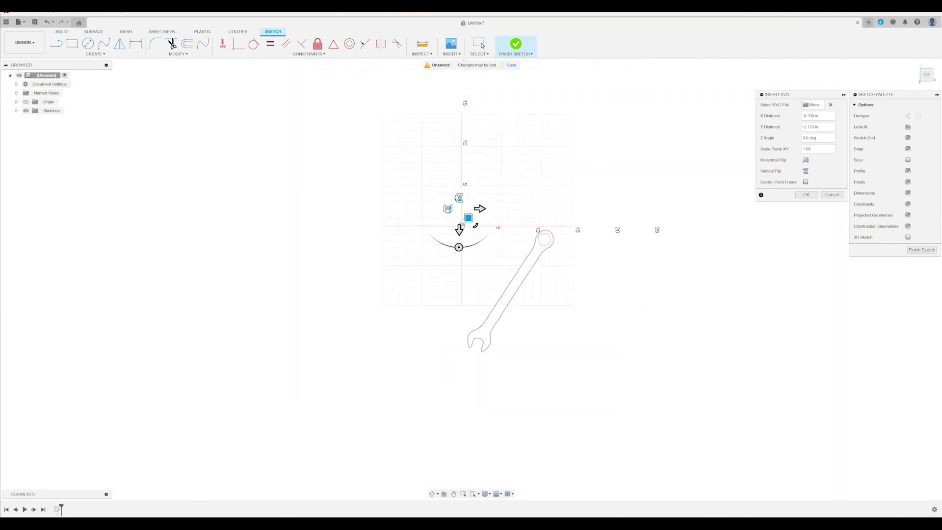
left_click_drag(548, 329, 543, 217)
middle_click_drag(543, 217, 490, 304)
left_click_drag(425, 175, 374, 195)
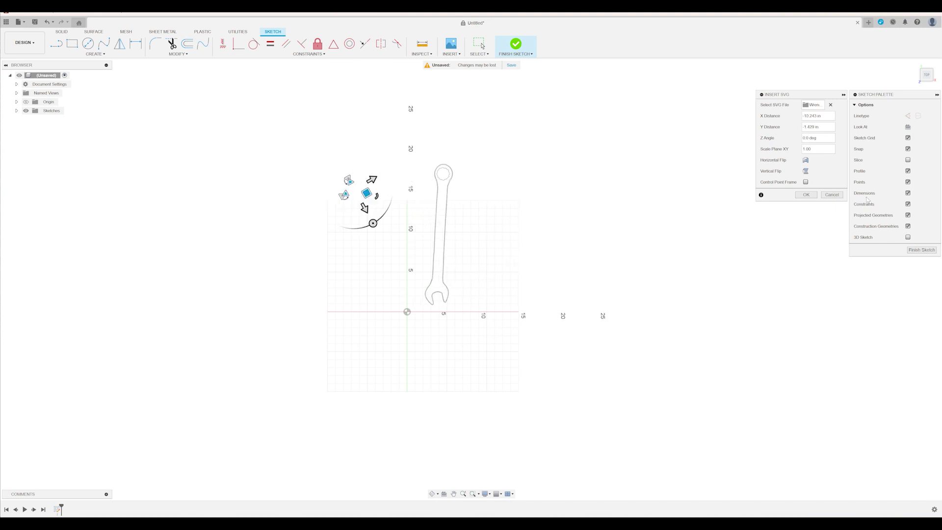
left_click(806, 194)
Trim three stray curve pieces from the wrench handle with the Trim tool.
scroll(428, 262, "up", 10)
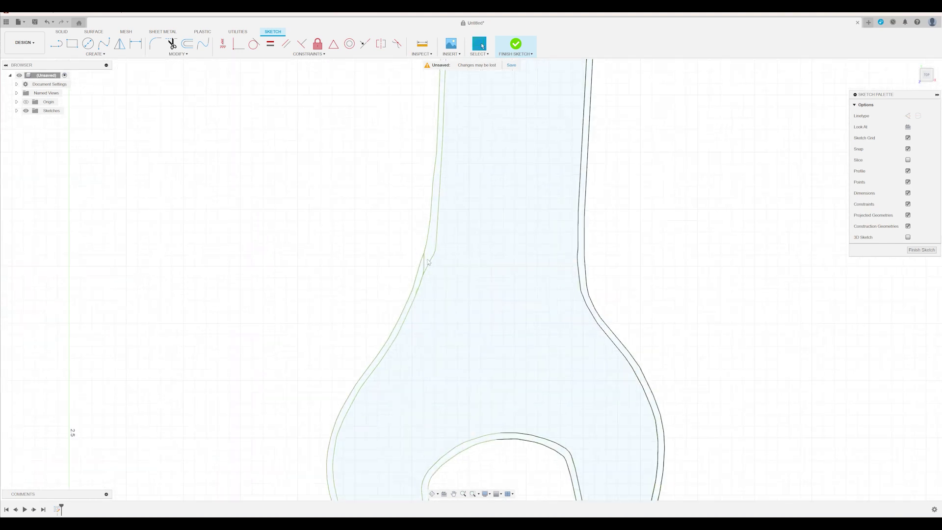
scroll(424, 263, "up", 5)
key("t")
scroll(408, 332, "up", 5)
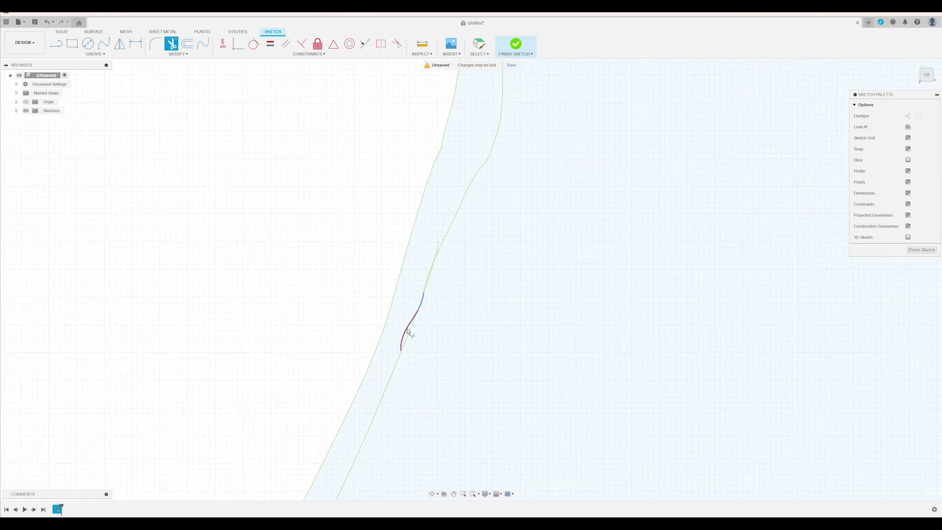
left_click(406, 336)
left_click(427, 271)
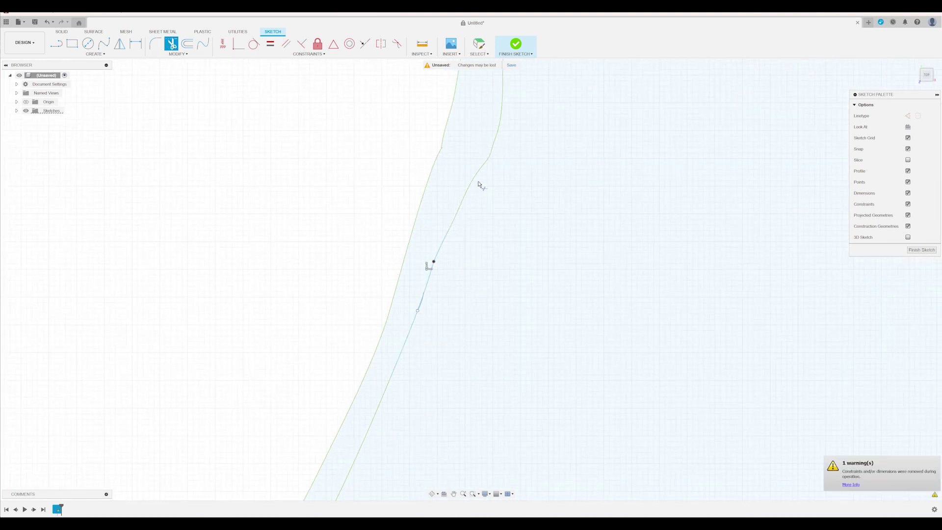
left_click(444, 142)
Zoom out and pan until the whole wrench, including its ring end, is centred in view.
scroll(472, 205, "down", 3)
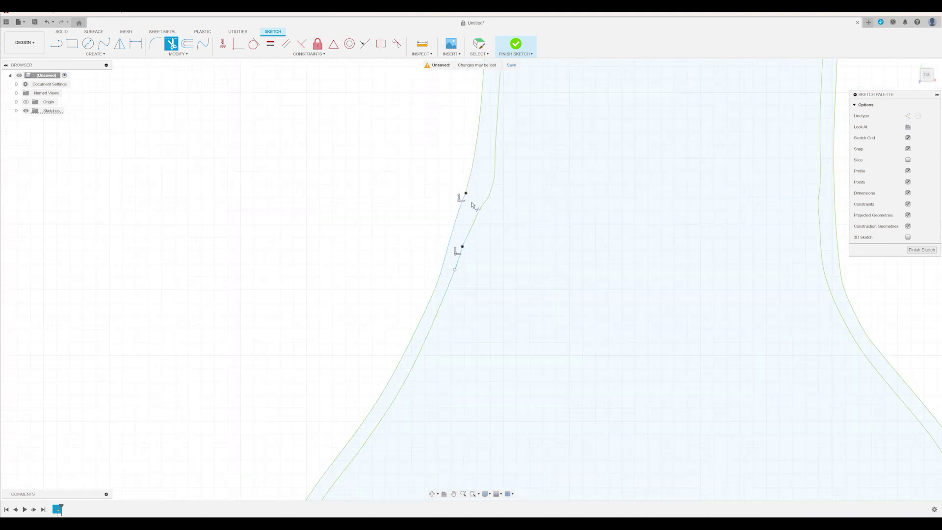
scroll(614, 267, "down", 5)
scroll(673, 216, "down", 4)
middle_click_drag(679, 166, 568, 374)
middle_click_drag(593, 267, 585, 252)
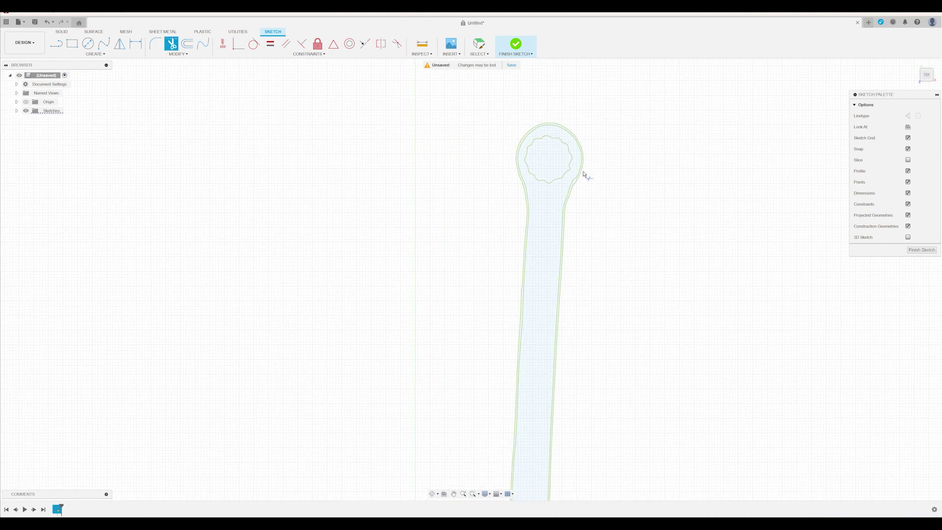
scroll(599, 184, "down", 5)
scroll(627, 226, "down", 3)
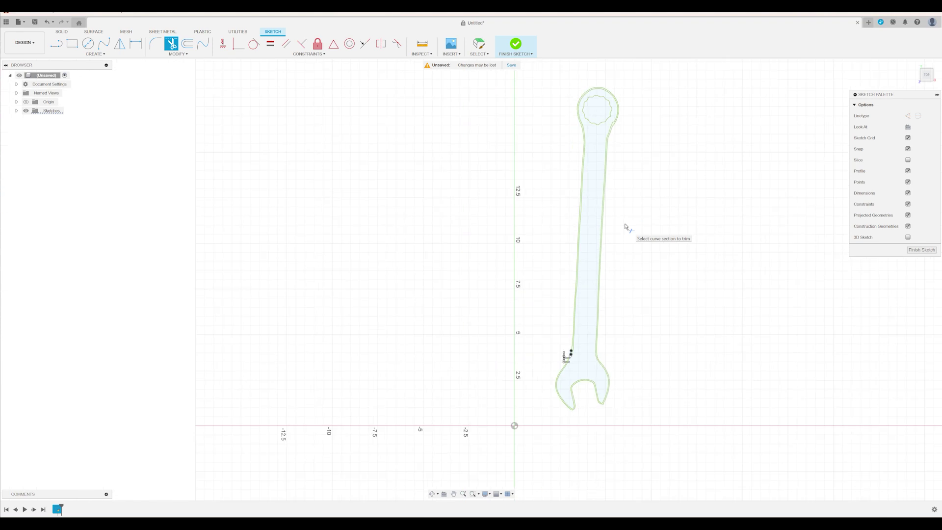
middle_click_drag(637, 218, 563, 235)
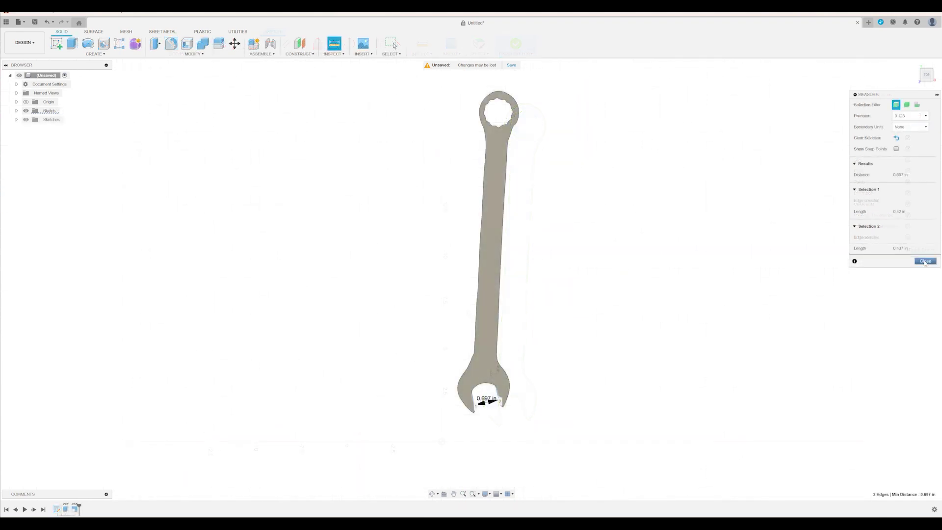
Close the measurement readout and save the design under the name wrench.
left_click(917, 261)
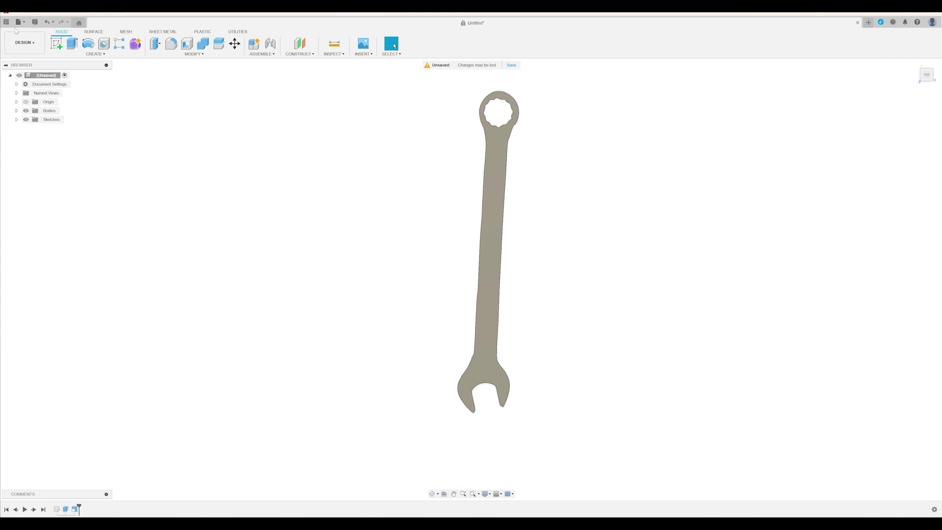
left_click(35, 22)
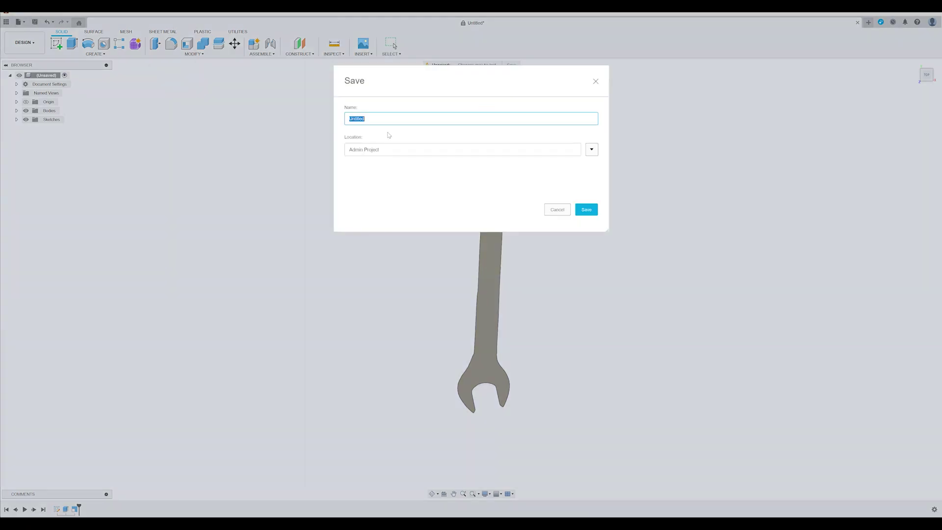
type("wrench")
key("Return")
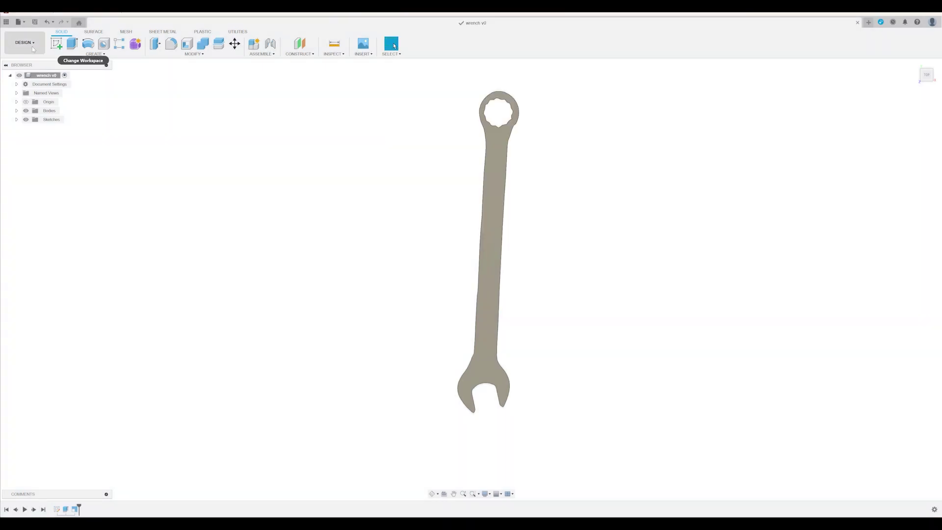
left_click(23, 42)
In the Manufacture workspace, create a setup with its work origin at the stock's bottom-left corner.
left_click(25, 125)
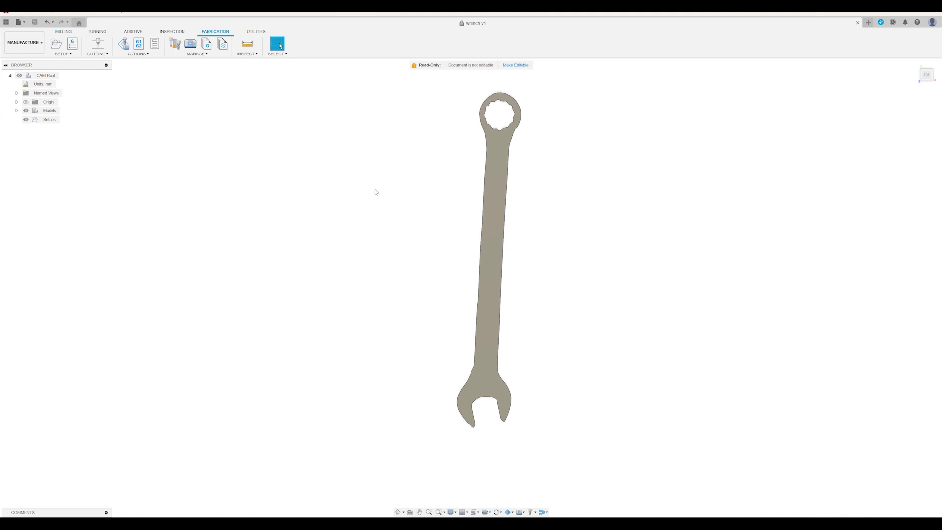
left_click(56, 43)
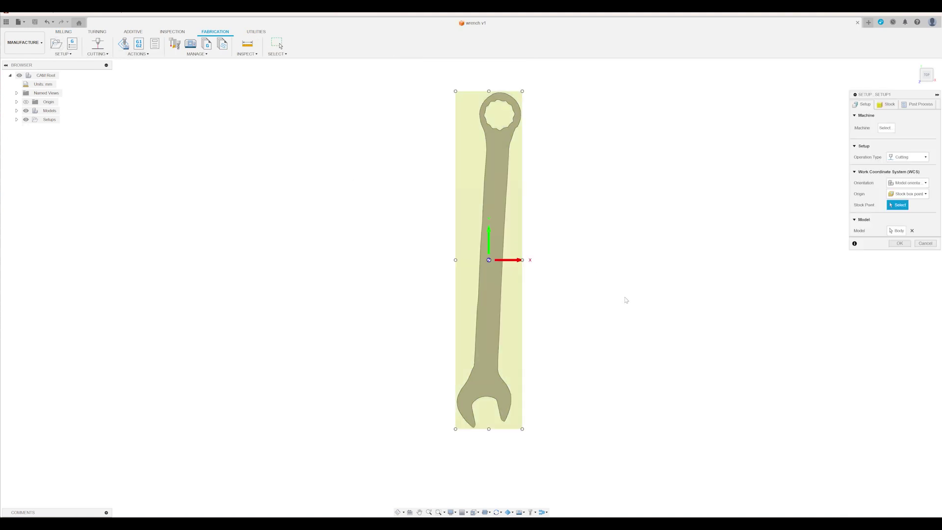
left_click(455, 429)
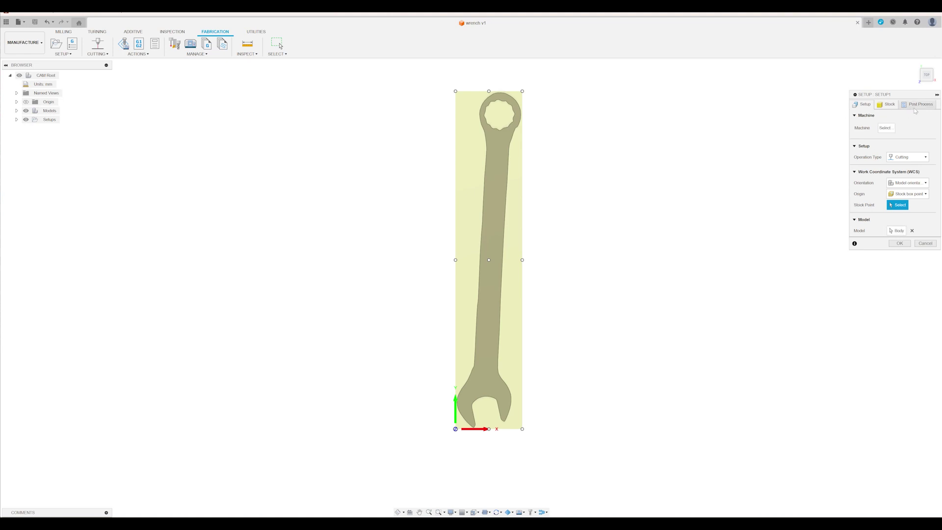
Set the setup's program name to 'wrench', confirm it, and start a 2D Profile operation.
left_click(917, 104)
left_click_drag(919, 128, 892, 129)
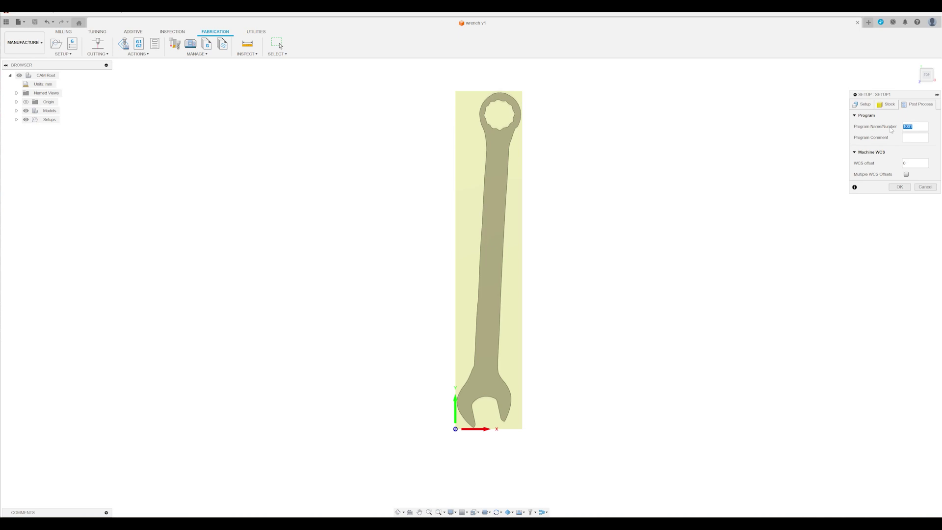
type("wrench")
left_click(899, 187)
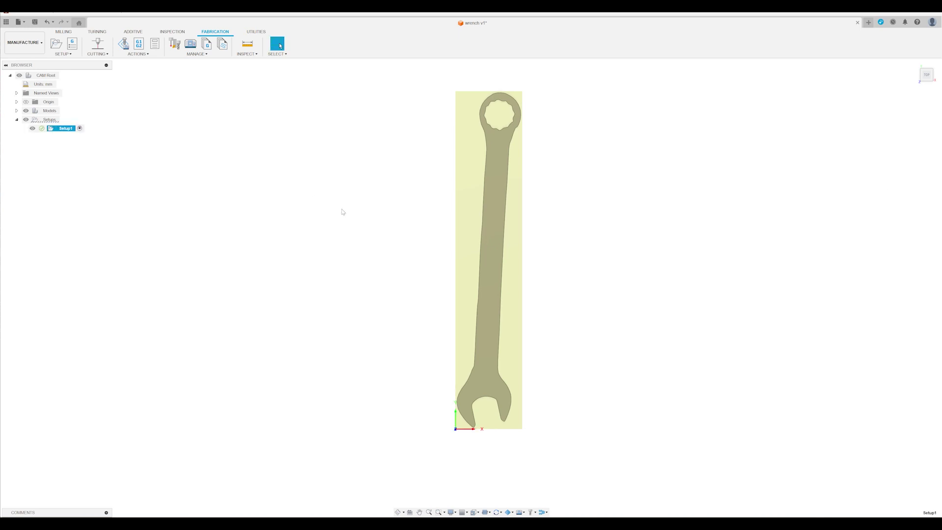
left_click(94, 45)
Choose the PrimeWeld Cut60 plasma cutter from the local Library as the profile's tool.
left_click(900, 127)
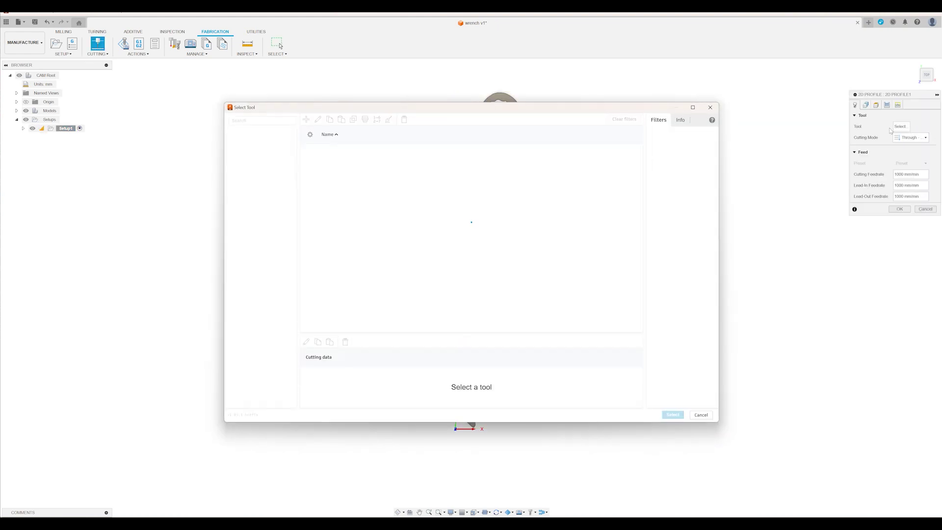
left_click(256, 185)
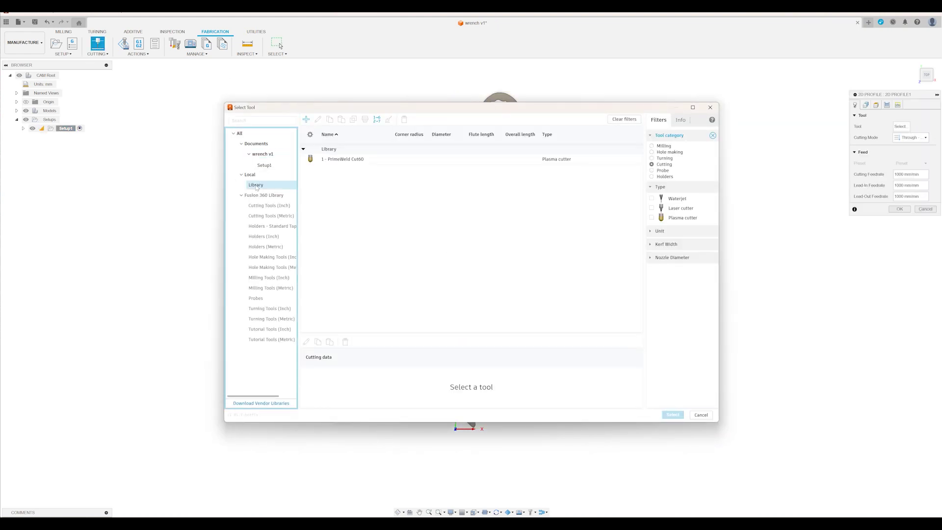
left_click(358, 159)
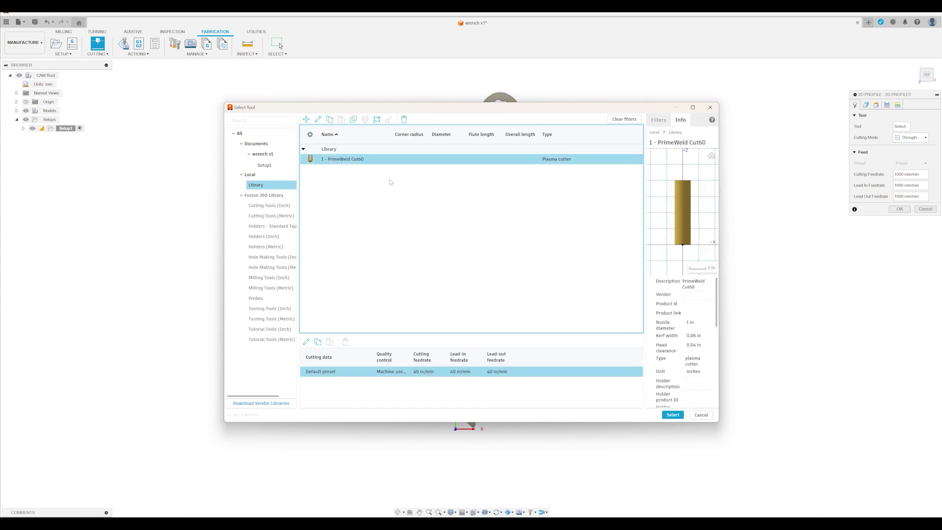
left_click(671, 415)
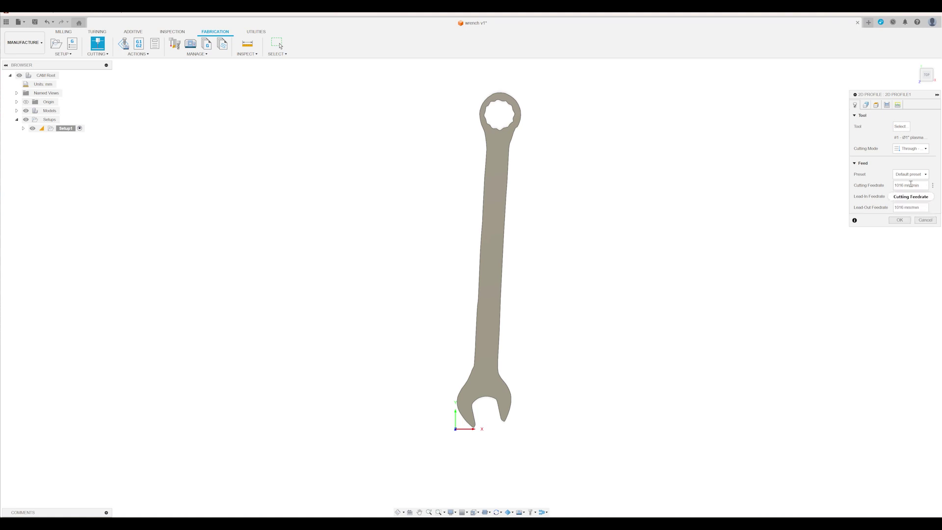
Cancel the 2D Profile and change the document units from millimetres to inches.
left_click(923, 221)
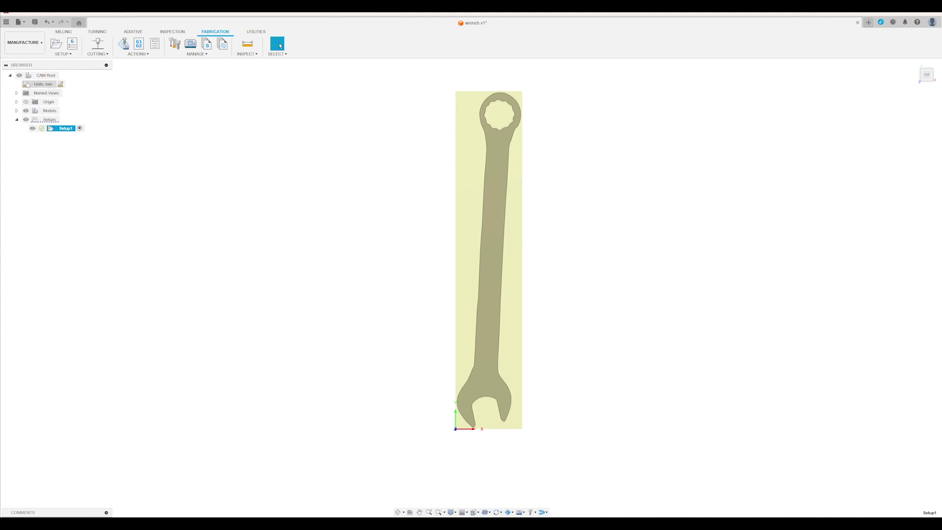
left_click(61, 84)
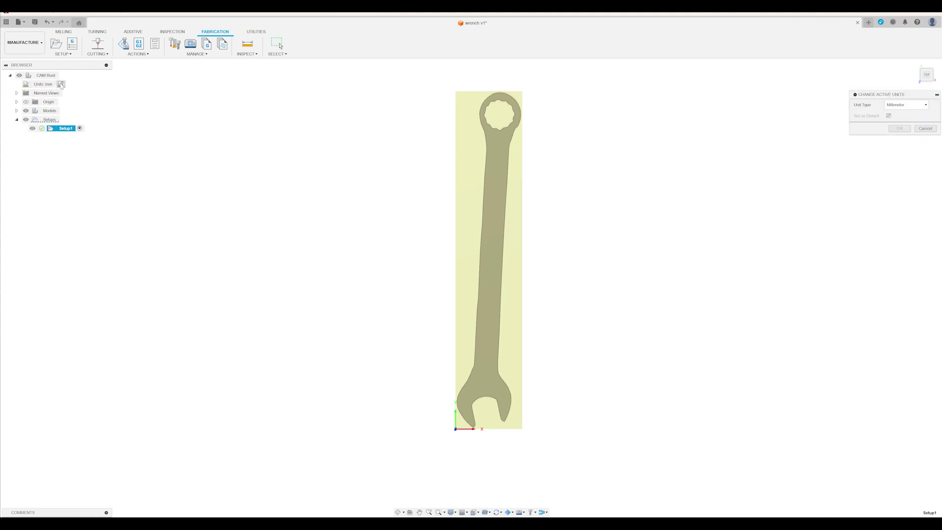
left_click(906, 104)
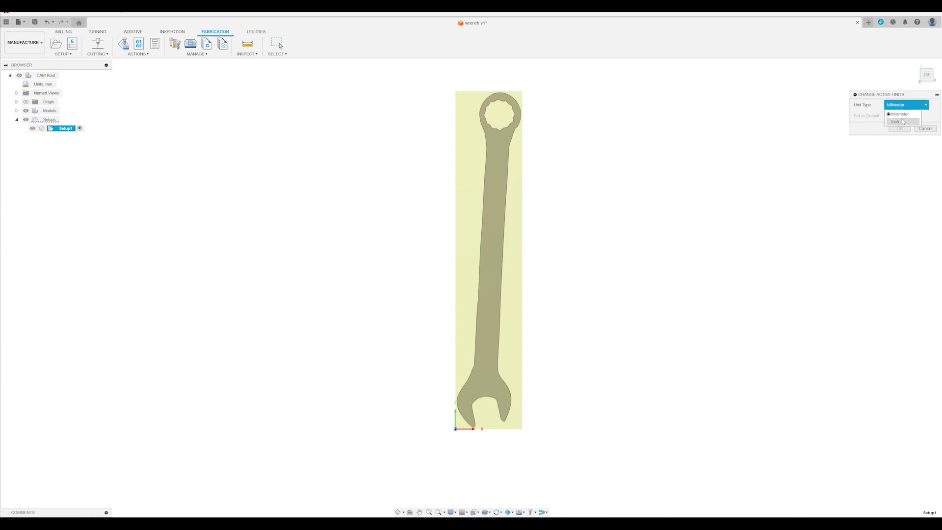
left_click(898, 114)
left_click(900, 128)
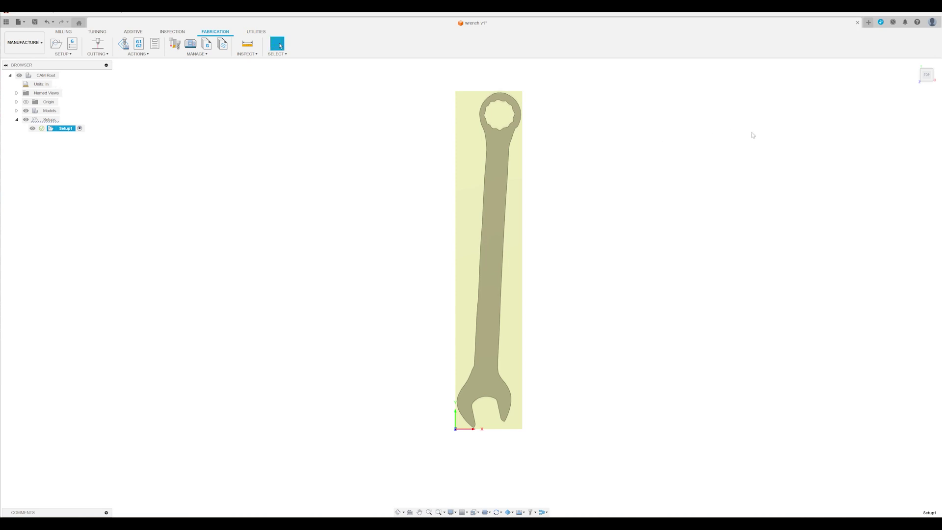
left_click(209, 182)
Start a new 2D Profile with the PrimeWeld Cut60 plasma cutter and clear its cutting feedrate value.
left_click(98, 44)
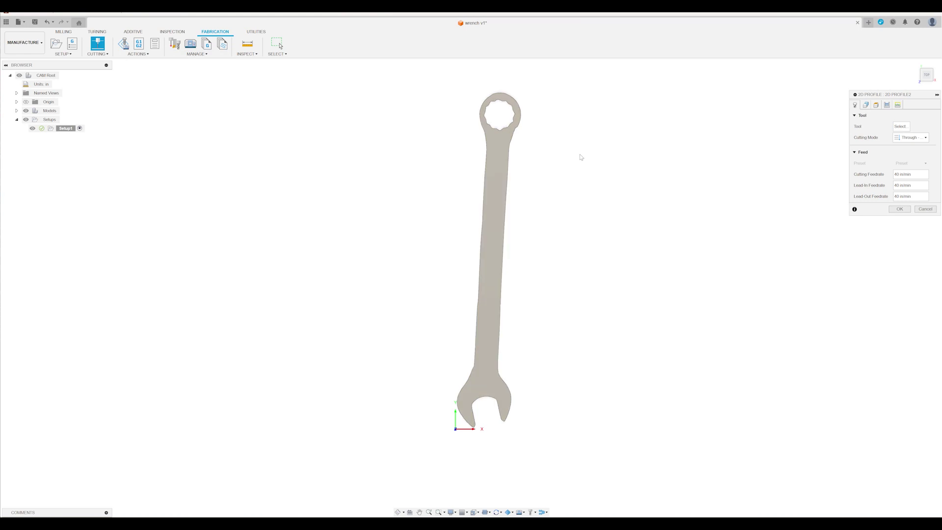
left_click(901, 126)
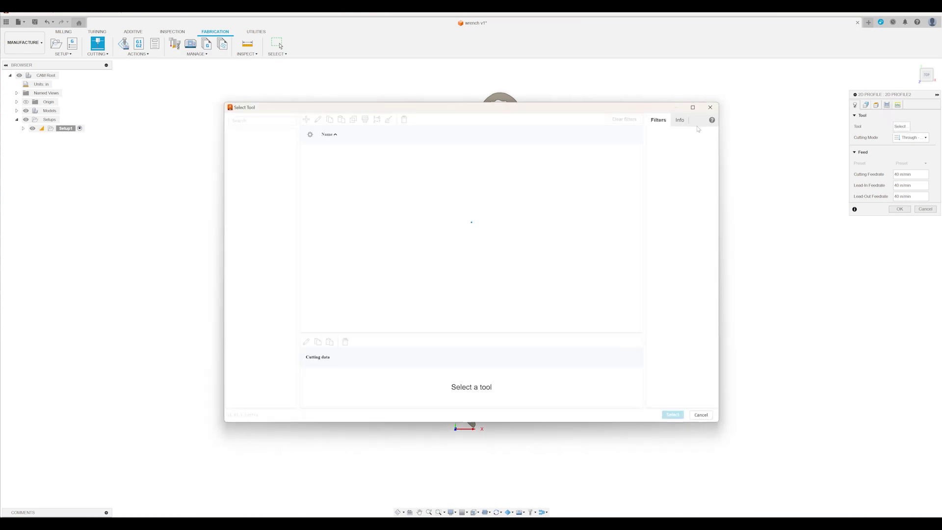
double_click(343, 159)
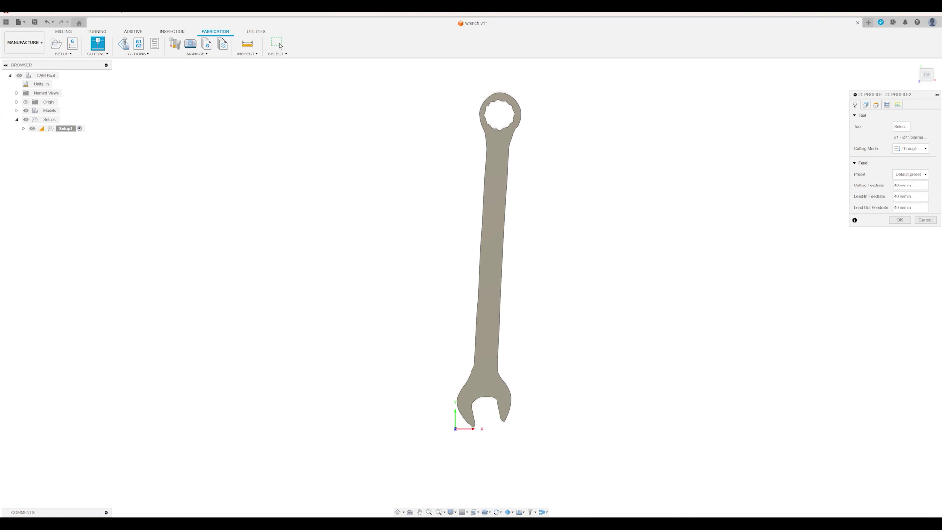
left_click(904, 181)
key("BackSpace")
key("BackSpace")
key("BackSpace")
Select the wrench outline as the contour, disable lead-out, set the lead-in point, and generate the toolpath.
left_click(866, 105)
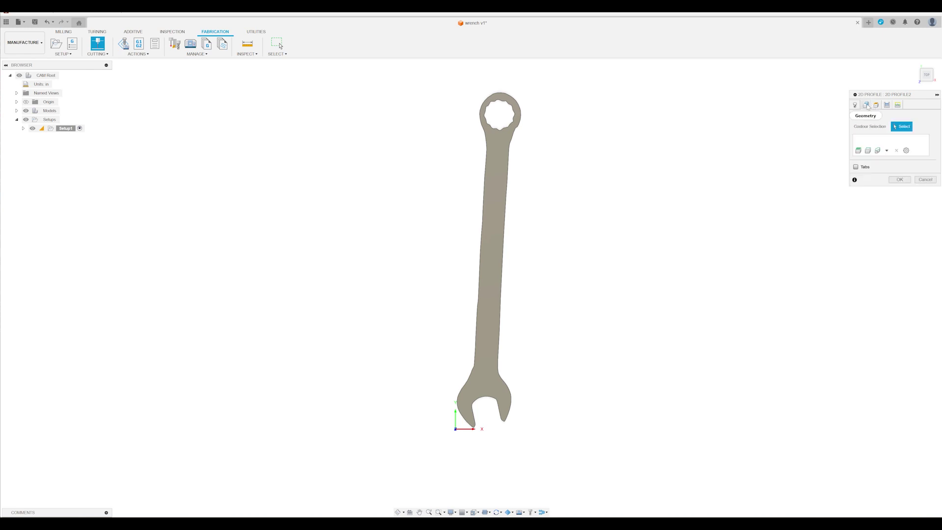
left_click(493, 216)
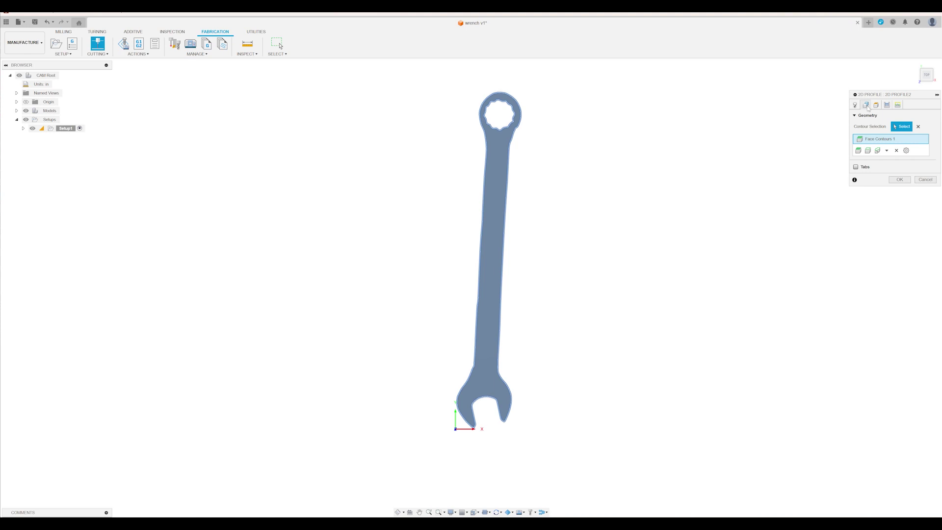
left_click(887, 106)
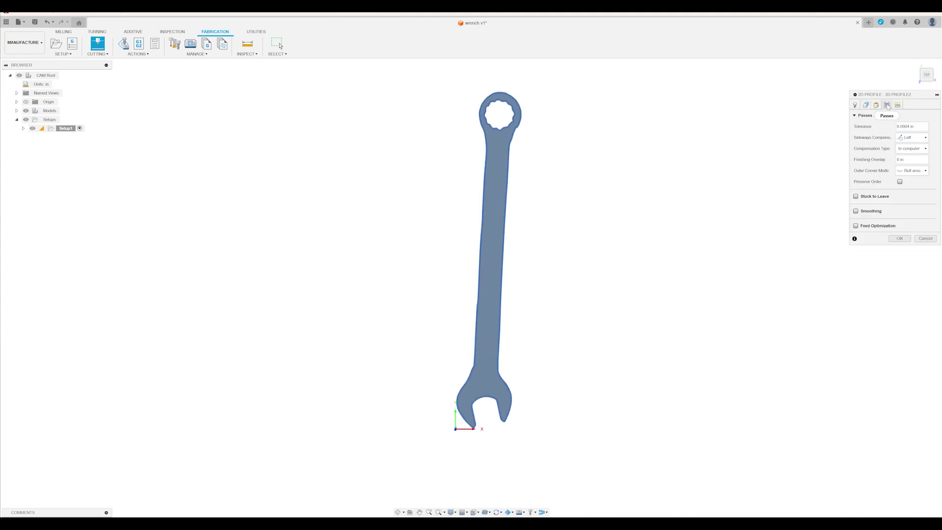
left_click(898, 105)
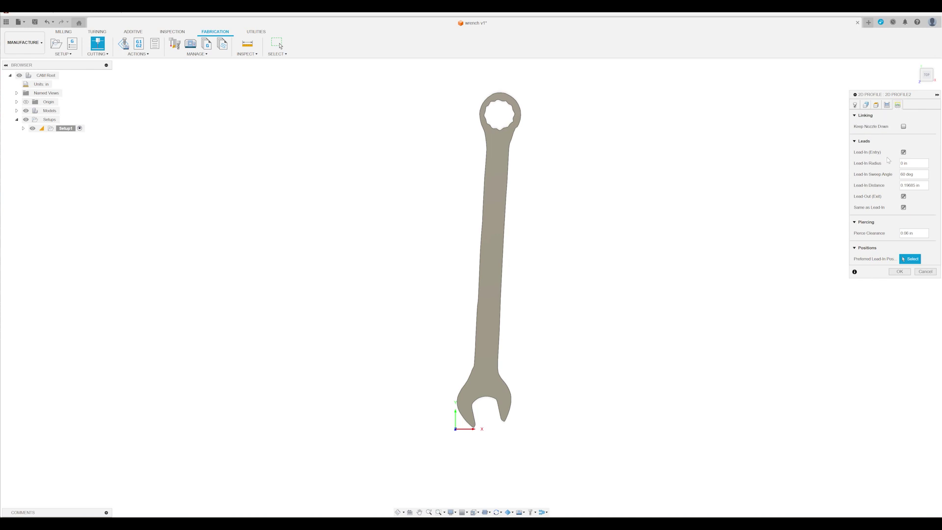
left_click(903, 196)
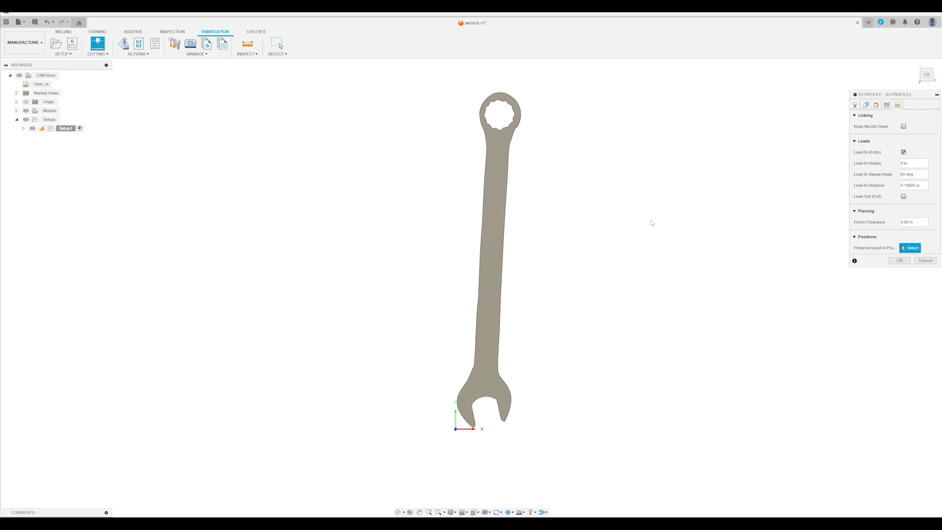
left_click(478, 298)
left_click(899, 260)
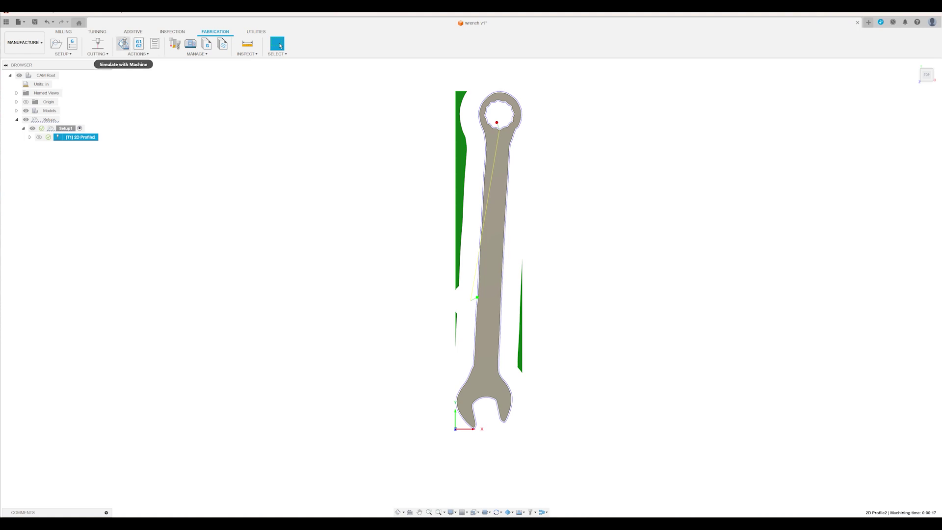
left_click(124, 43)
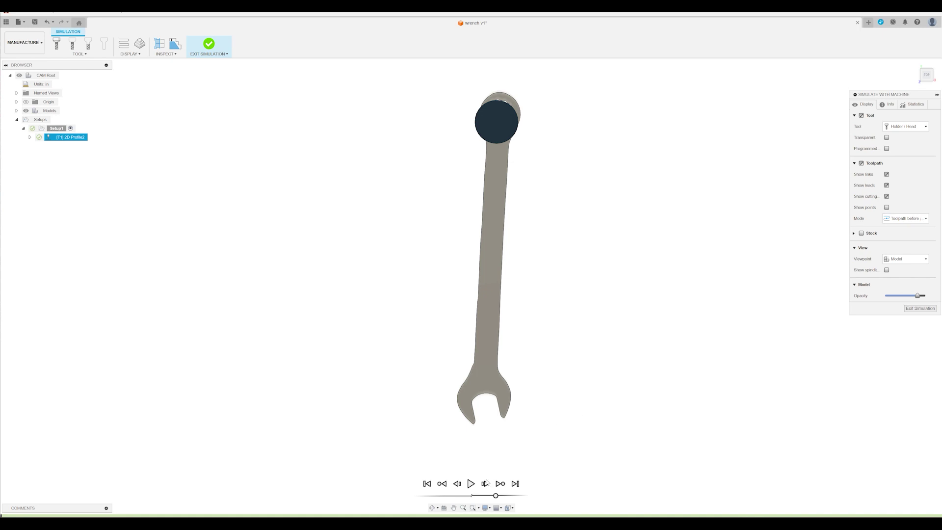
left_click(470, 483)
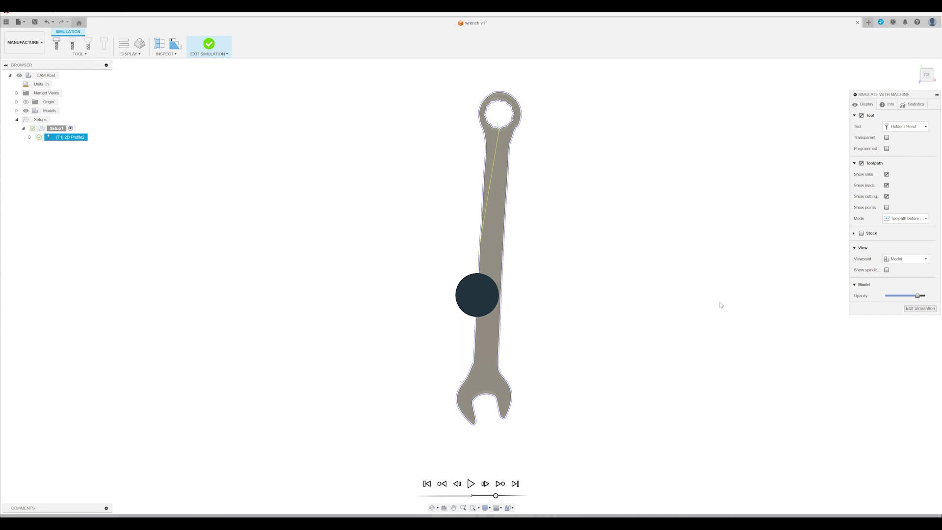
left_click(922, 309)
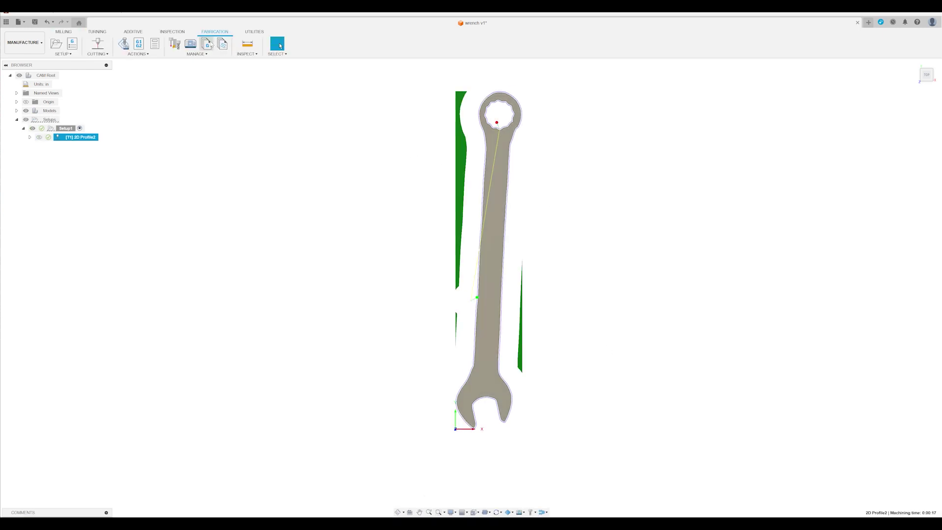
Post the wrench toolpath as NCProgram1 through the FireControl Plasma post processor.
left_click(139, 44)
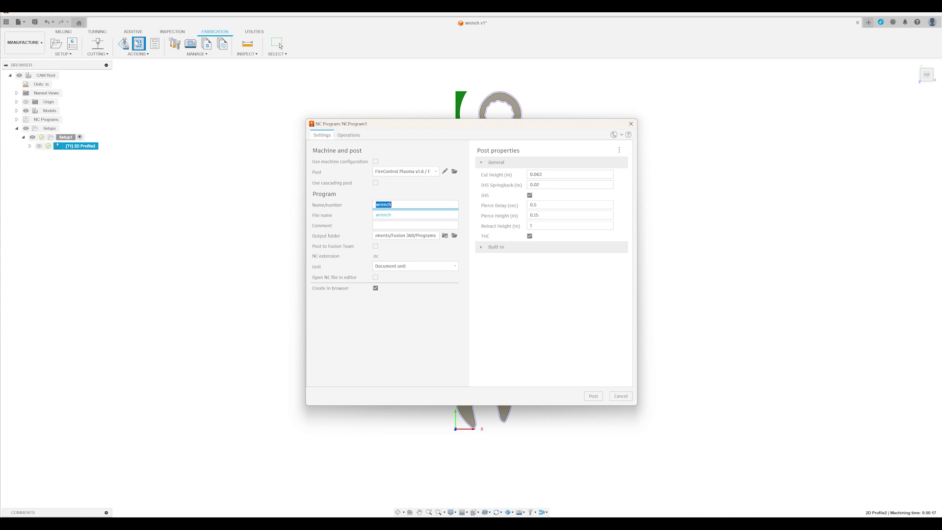
left_click(594, 396)
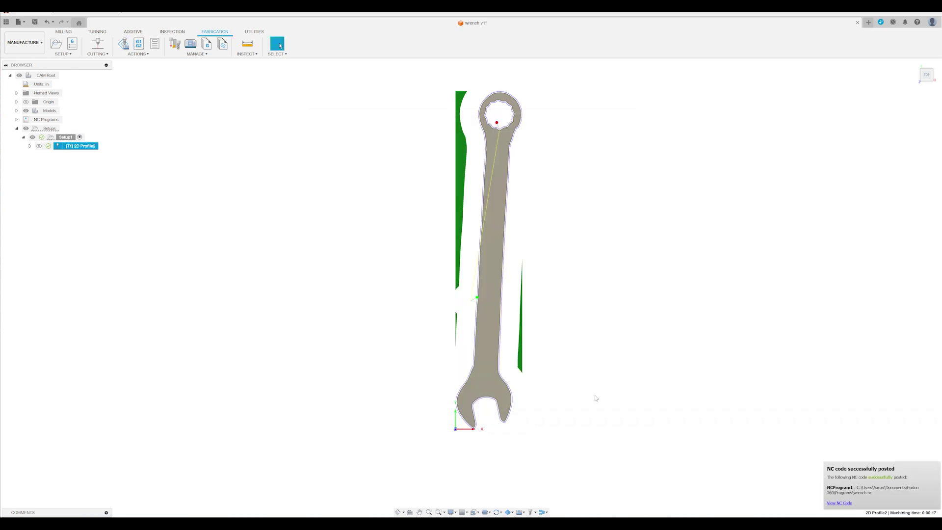